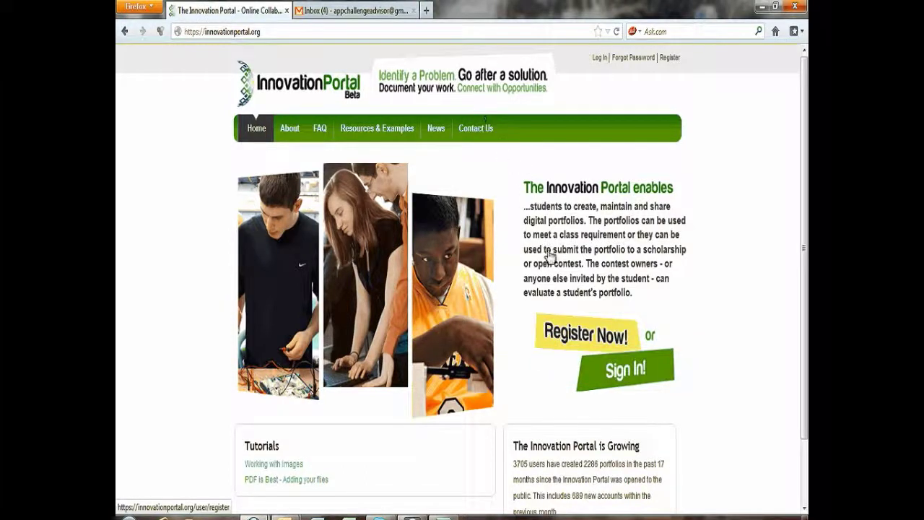
Step: Open the Create new account form and fill the advisor username from the saved suggestion
{"action": "left_click", "coordinate": [558, 340]}
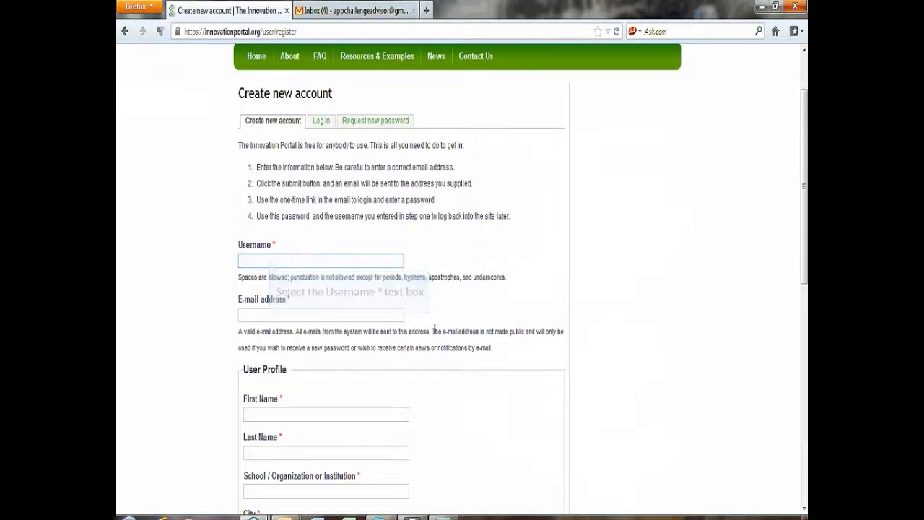
{"action": "left_click", "coordinate": [272, 260]}
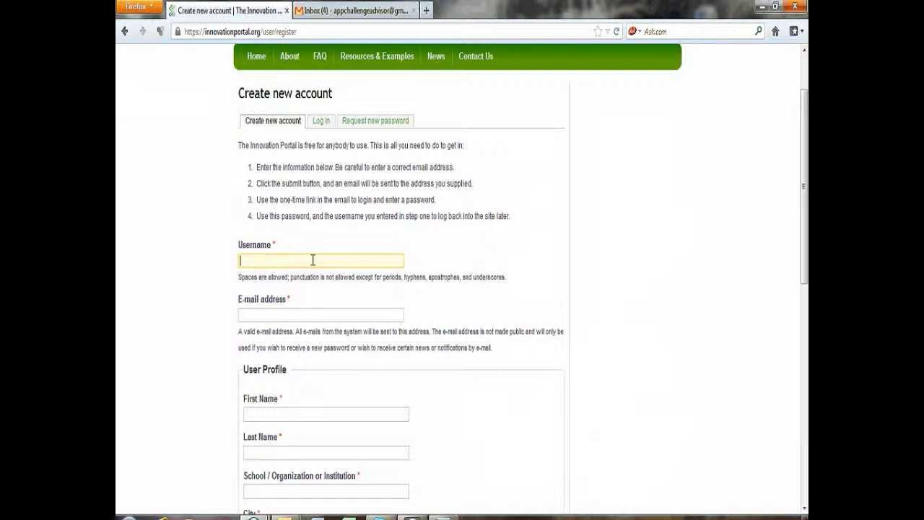
{"action": "type", "text": "a"}
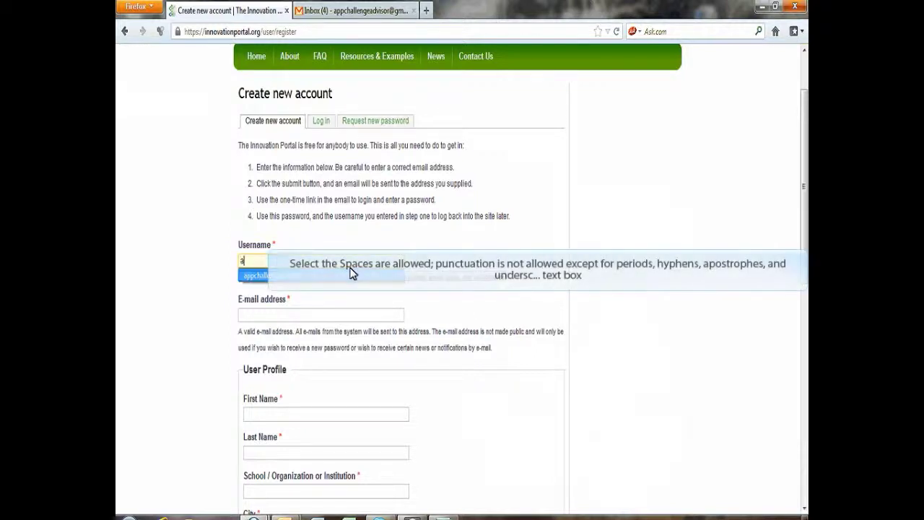
{"action": "left_click", "coordinate": [336, 282]}
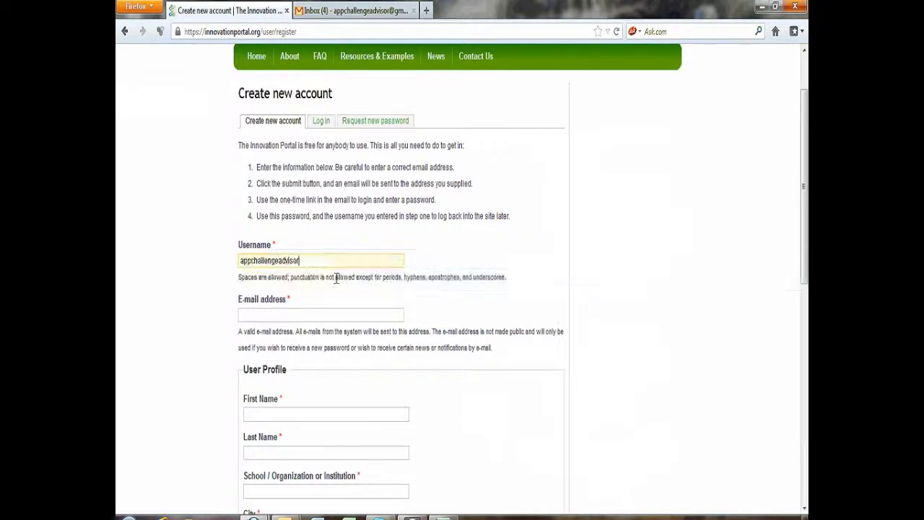
{"action": "key", "text": "Tab"}
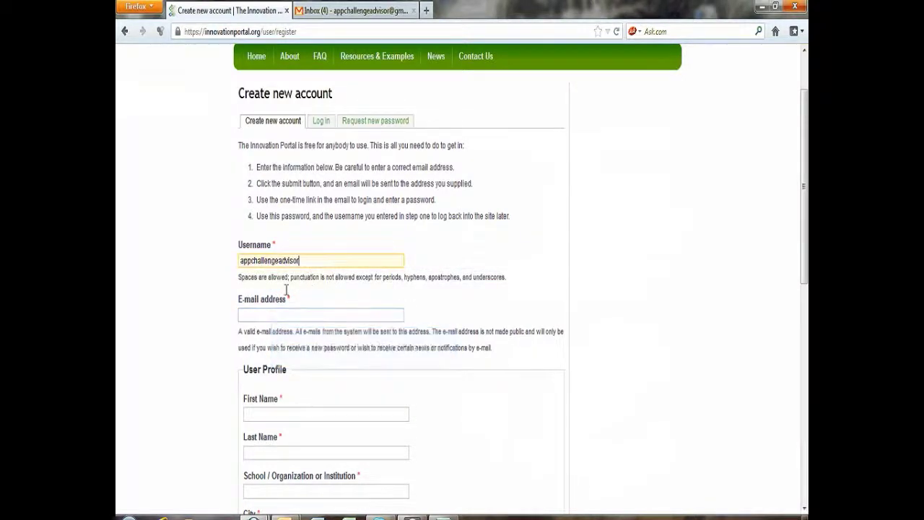
{"action": "left_click", "coordinate": [274, 316]}
Step: Fill the e-mail address from the suggestion, then enter the user's first and last name
{"action": "type", "text": "a"}
{"action": "left_click", "coordinate": [282, 329]}
{"action": "scroll", "coordinate": [619, 331], "scroll_direction": "down", "scroll_amount": 1}
{"action": "scroll", "coordinate": [325, 373], "scroll_direction": "down", "scroll_amount": 6}
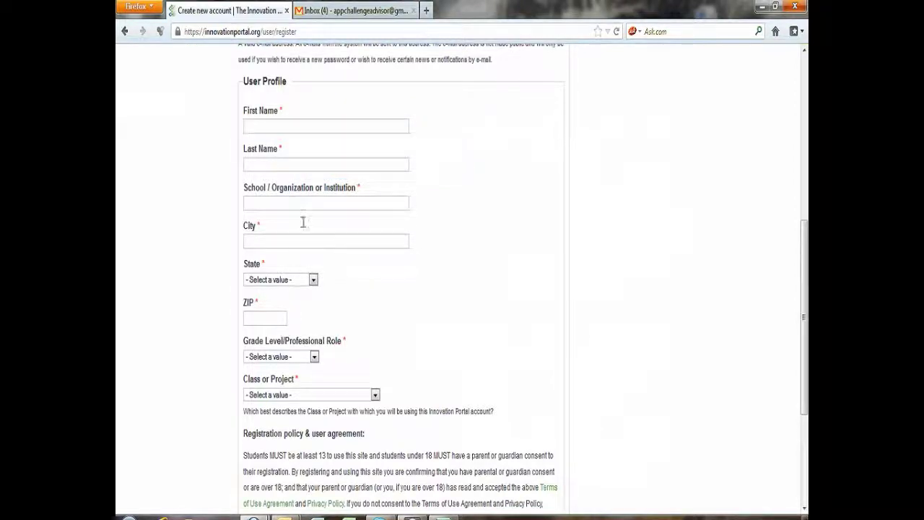
{"action": "left_click", "coordinate": [305, 127]}
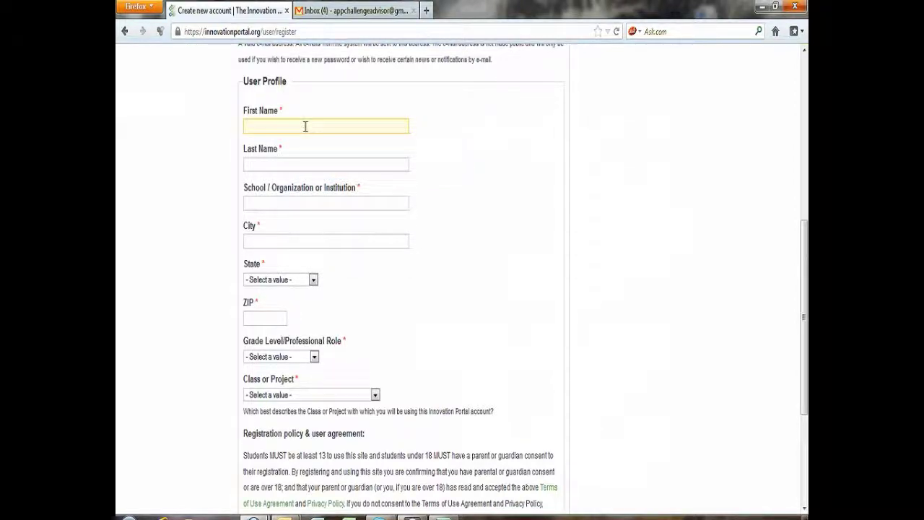
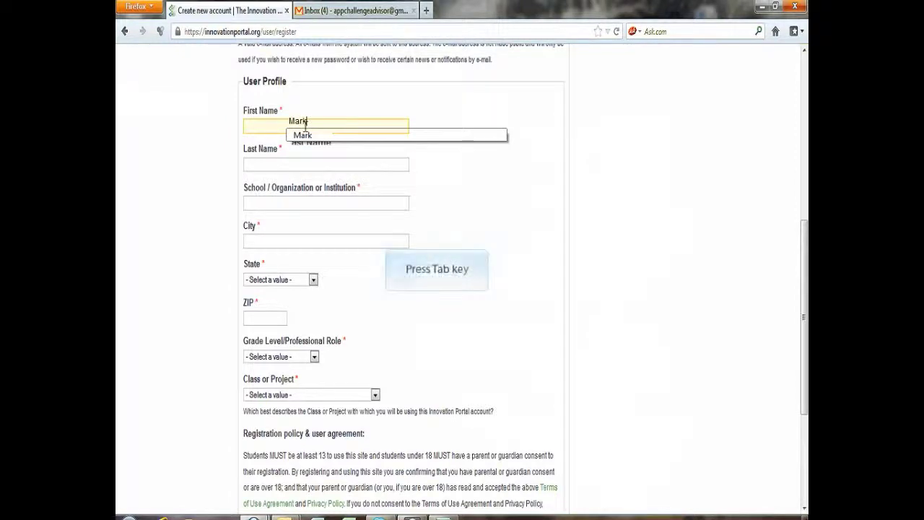
{"action": "key", "text": "Tab"}
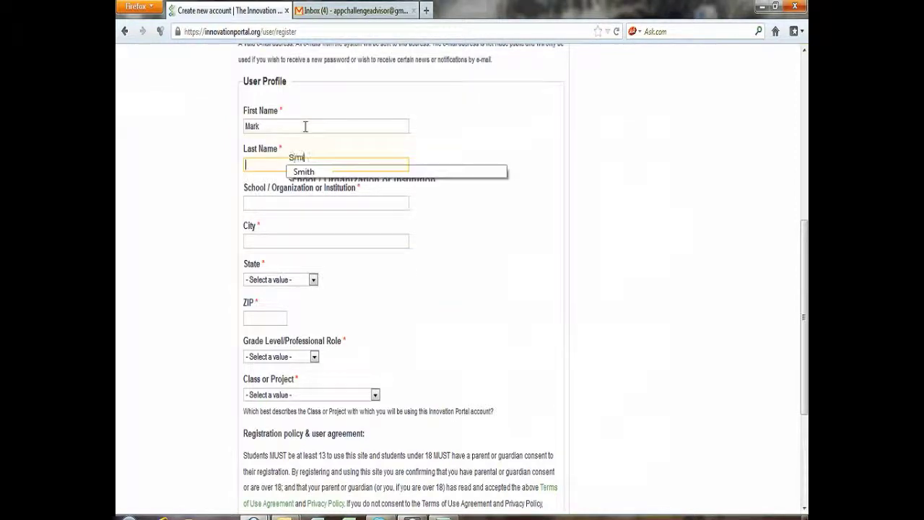
Step: Set school to Apollo High School, fill the city, choose state Minnesota and enter the ZIP code
{"action": "left_click", "coordinate": [305, 203]}
{"action": "type", "text": "A"}
{"action": "left_click", "coordinate": [306, 218]}
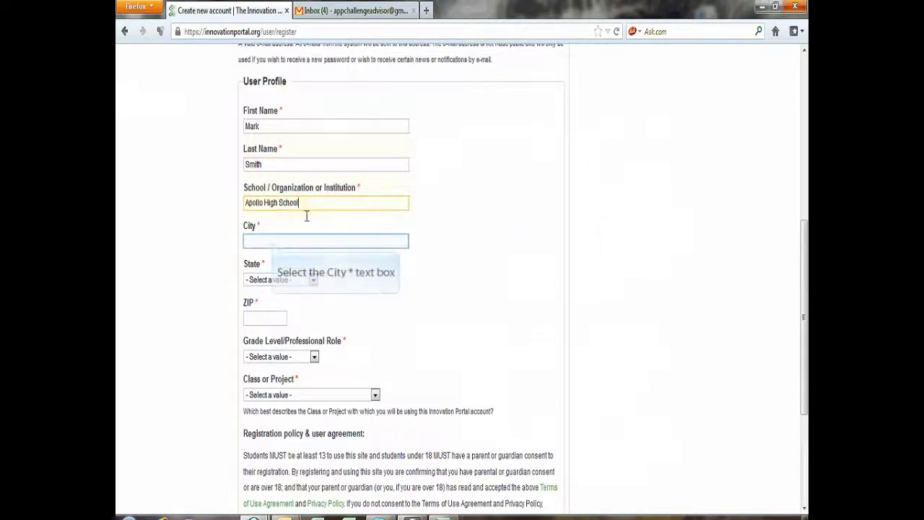
{"action": "left_click", "coordinate": [274, 243]}
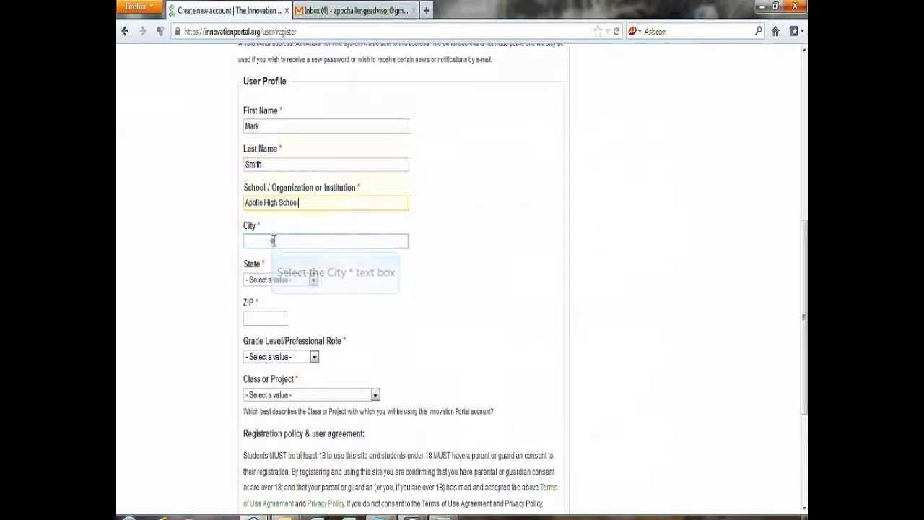
{"action": "type", "text": "S"}
{"action": "left_click", "coordinate": [277, 262]}
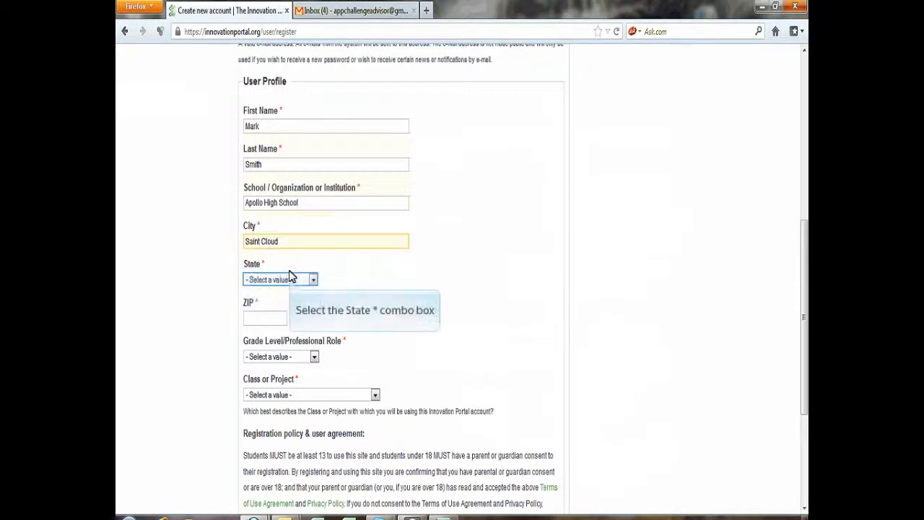
{"action": "left_click", "coordinate": [291, 284]}
{"action": "left_click_drag", "start_coordinate": [315, 332], "coordinate": [314, 413]}
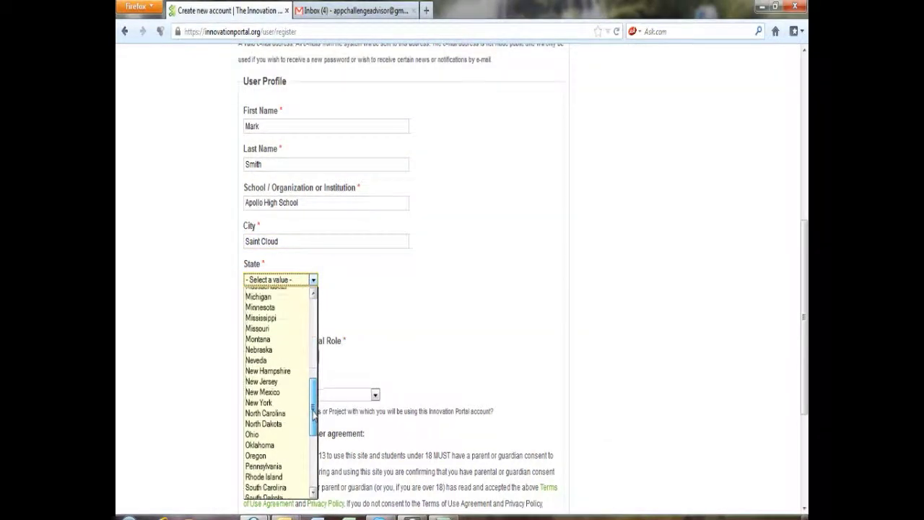
{"action": "left_click", "coordinate": [280, 307]}
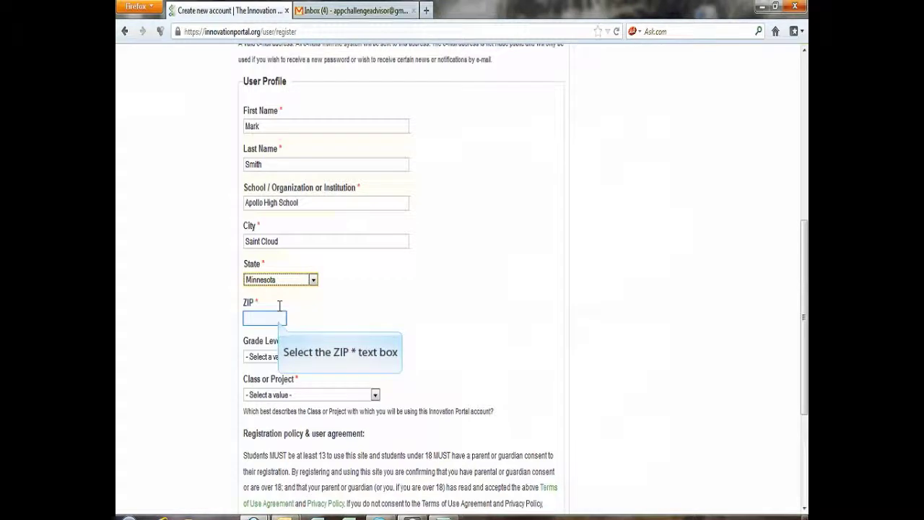
{"action": "left_click", "coordinate": [280, 320]}
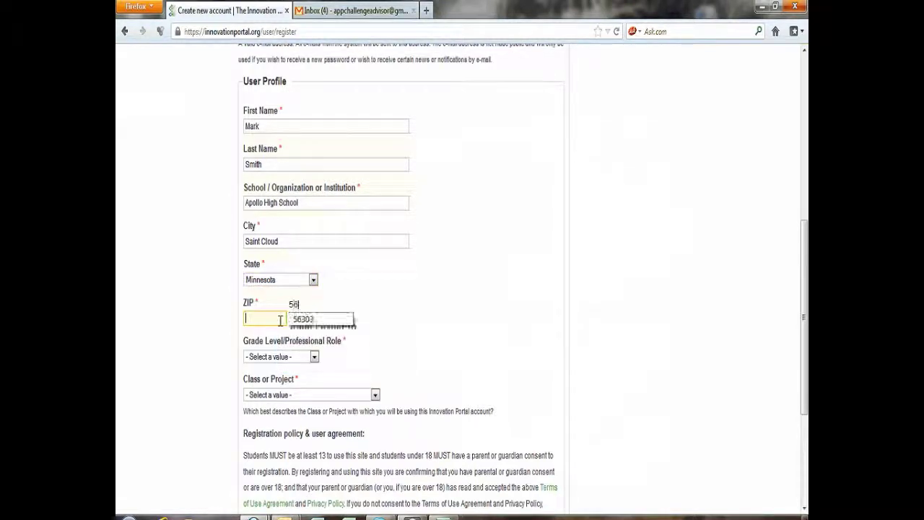
{"action": "type", "text": "56303"}
Step: Set grade level to K12 Teacher/Instructor and class or project to Co-Curricular Activity/Project
{"action": "key", "text": "Tab"}
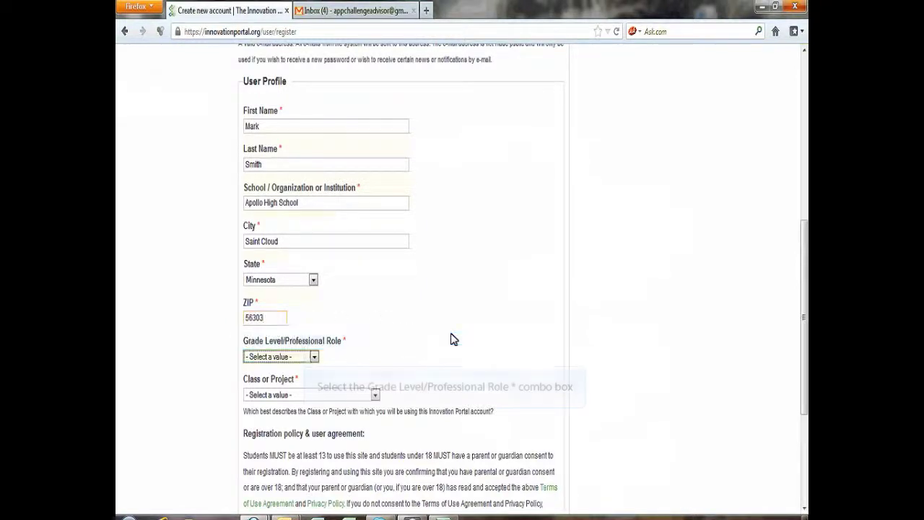
{"action": "left_click", "coordinate": [306, 356]}
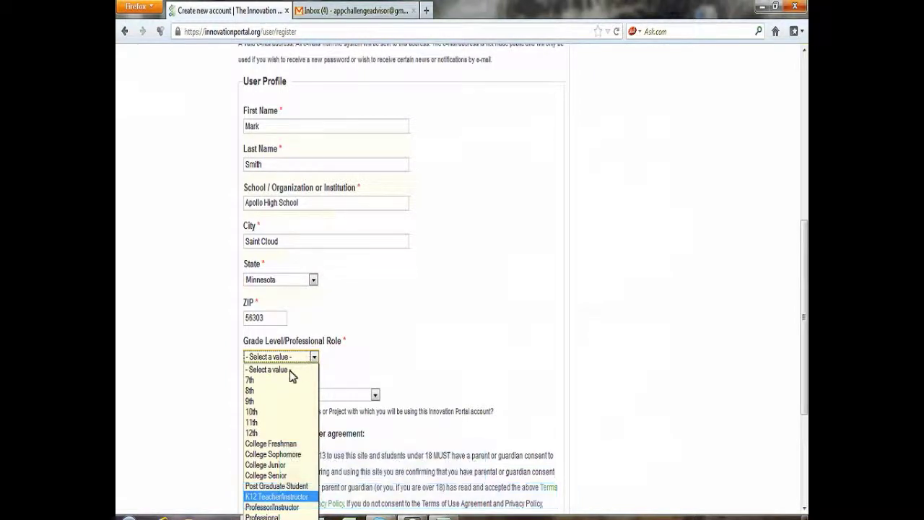
{"action": "left_click", "coordinate": [281, 496]}
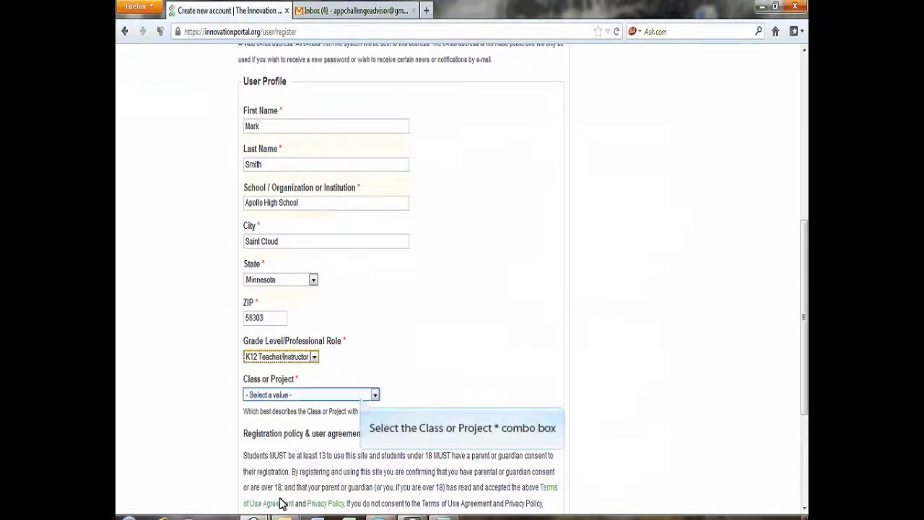
{"action": "left_click", "coordinate": [362, 397]}
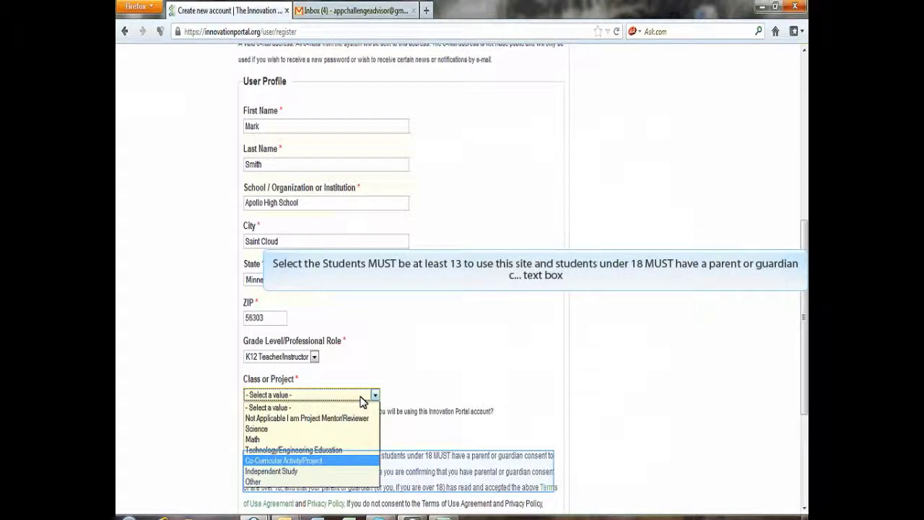
{"action": "left_click", "coordinate": [323, 460]}
{"action": "scroll", "coordinate": [325, 466], "scroll_direction": "down", "scroll_amount": 5}
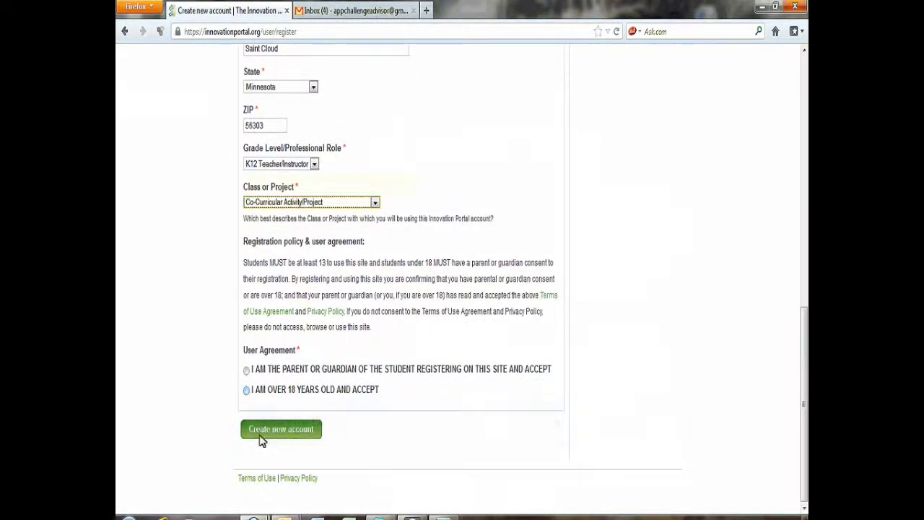
Step: Accept the over-18 agreement, create the account, and switch to the Gmail inbox
{"action": "left_click", "coordinate": [246, 390]}
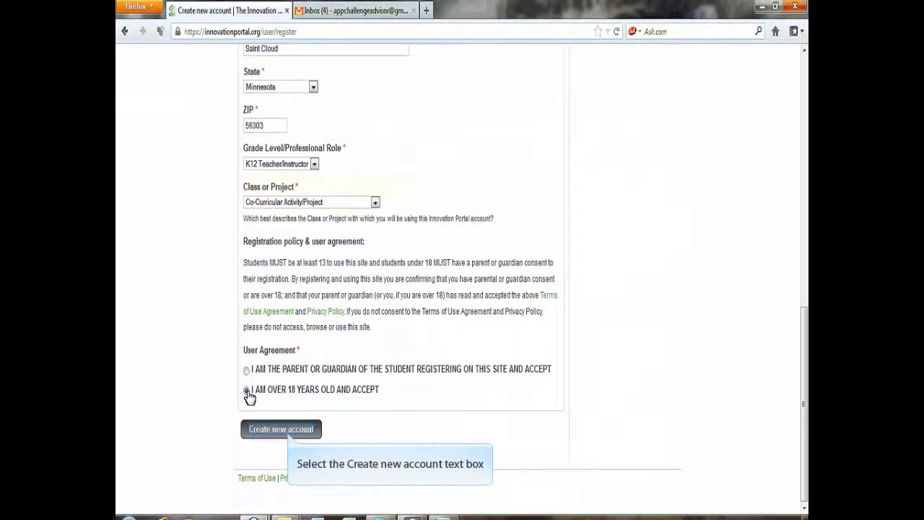
{"action": "left_click", "coordinate": [283, 430]}
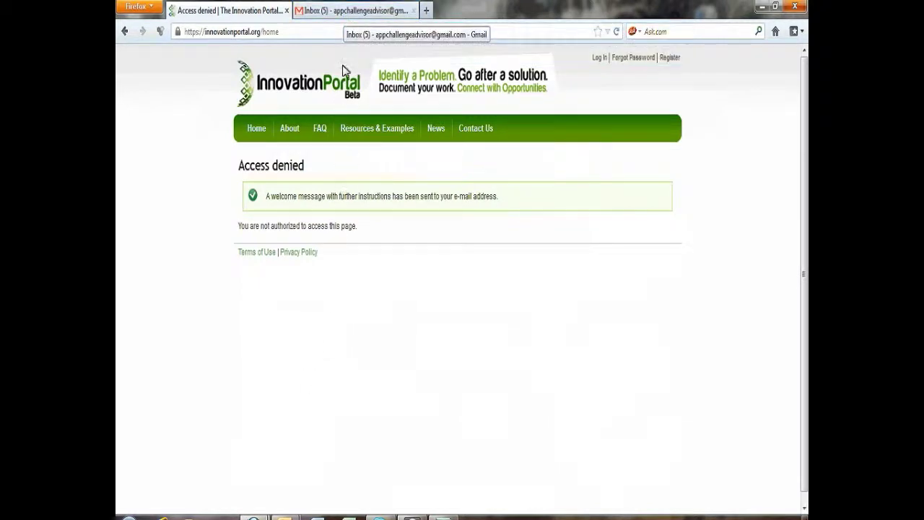
{"action": "left_click", "coordinate": [344, 16]}
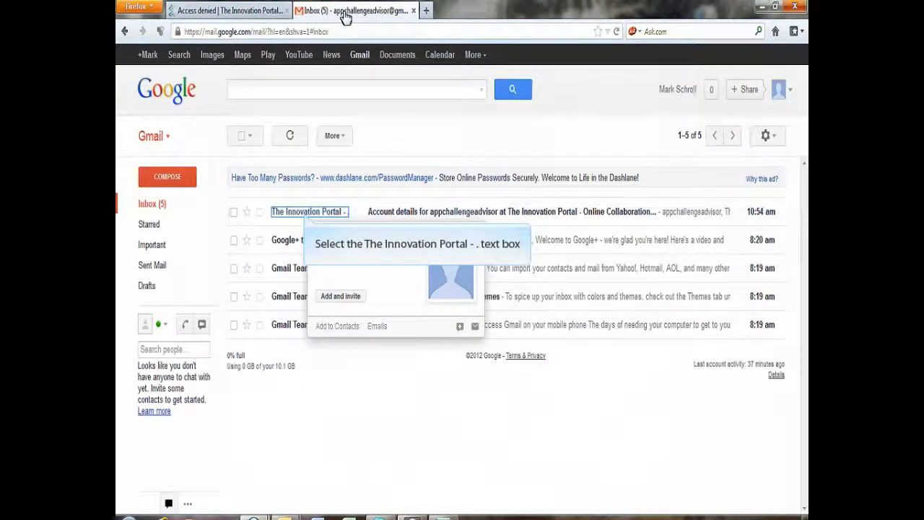
Step: Open the Innovation Portal 'Account details' e-mail and follow its one-time login link
{"action": "left_click", "coordinate": [307, 213]}
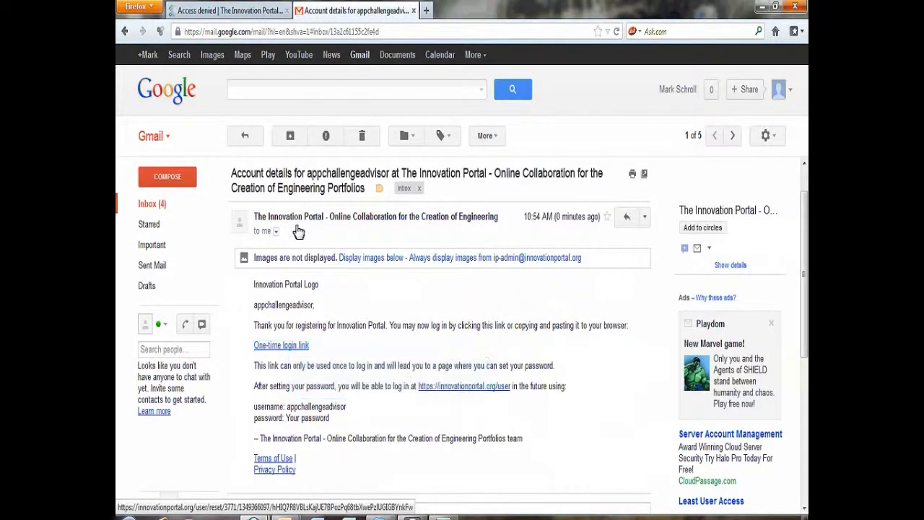
{"action": "left_click", "coordinate": [292, 351]}
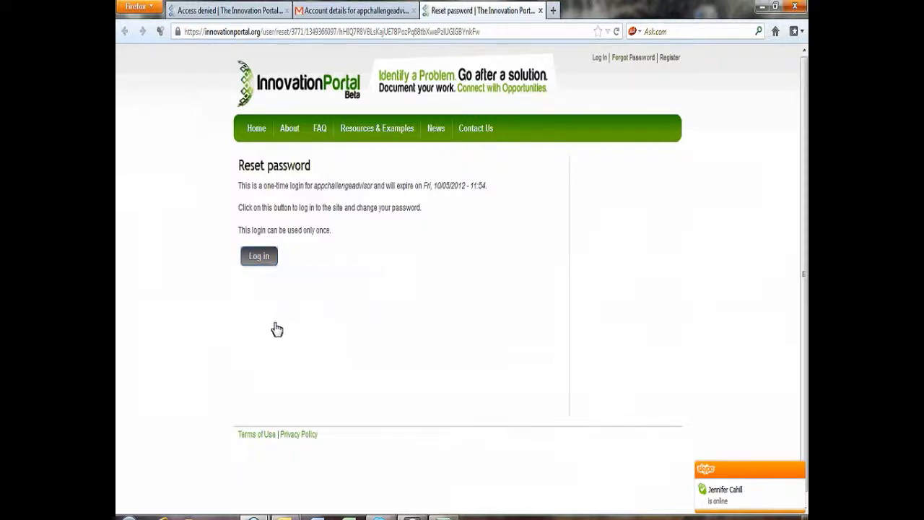
Step: Log in with the one-time link, then enter, confirm and save a new password
{"action": "left_click", "coordinate": [258, 256]}
{"action": "scroll", "coordinate": [578, 325], "scroll_direction": "down", "scroll_amount": 3}
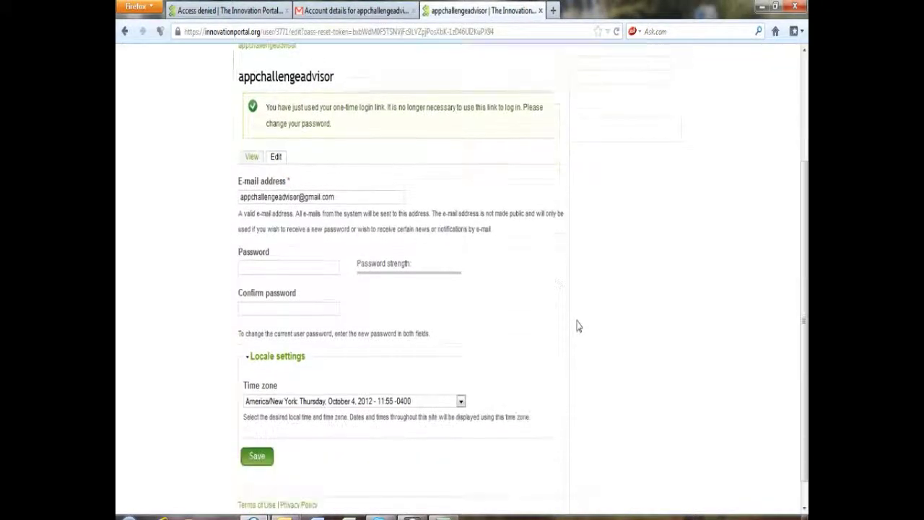
{"action": "left_click", "coordinate": [272, 261]}
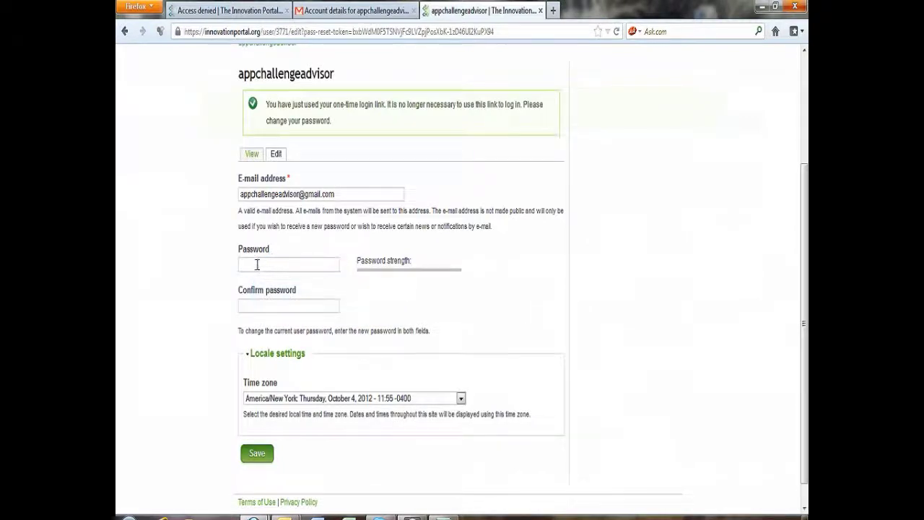
{"action": "left_click", "coordinate": [257, 267]}
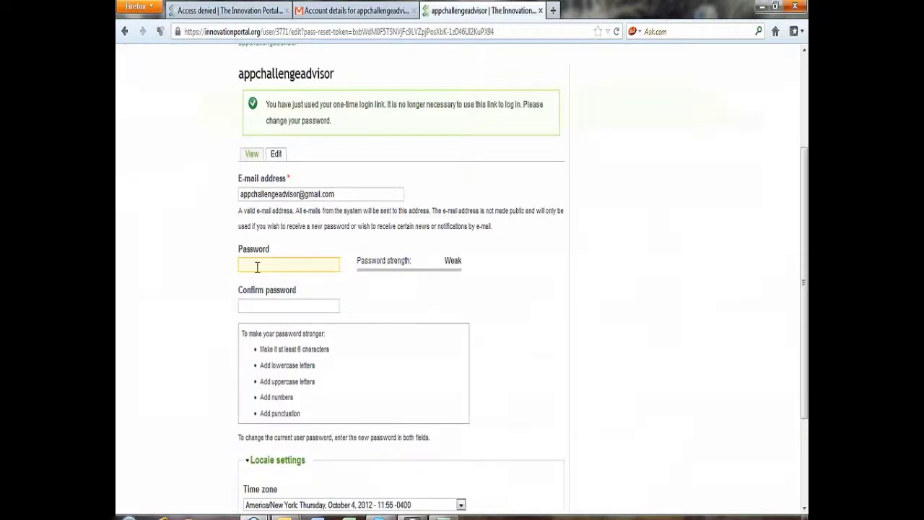
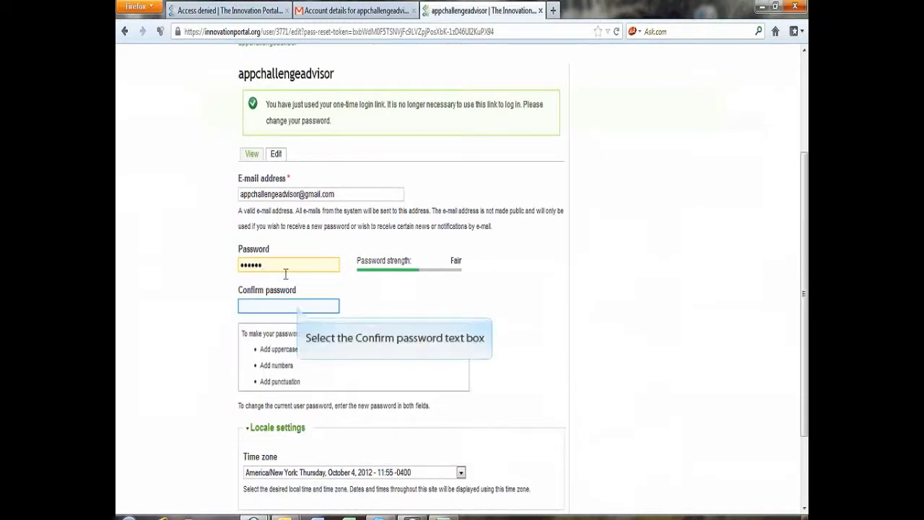
{"action": "left_click", "coordinate": [299, 306]}
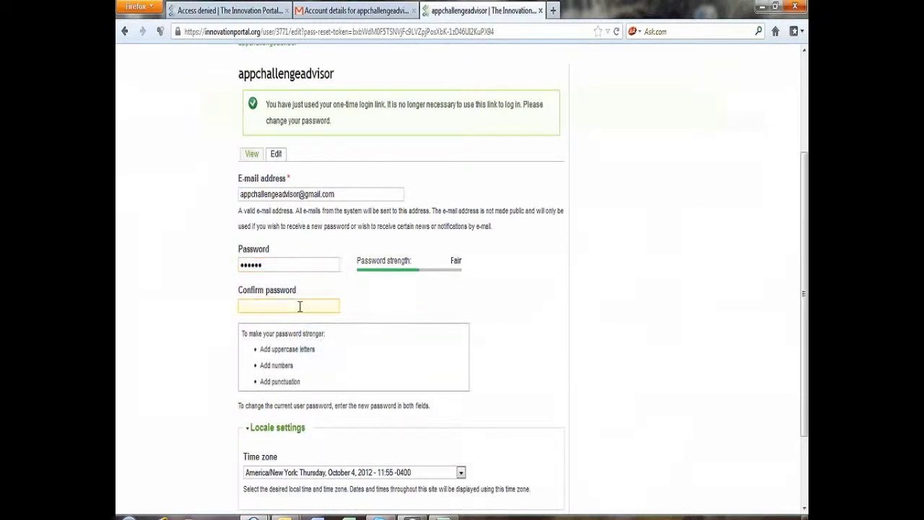
{"action": "scroll", "coordinate": [299, 309], "scroll_direction": "down", "scroll_amount": 2}
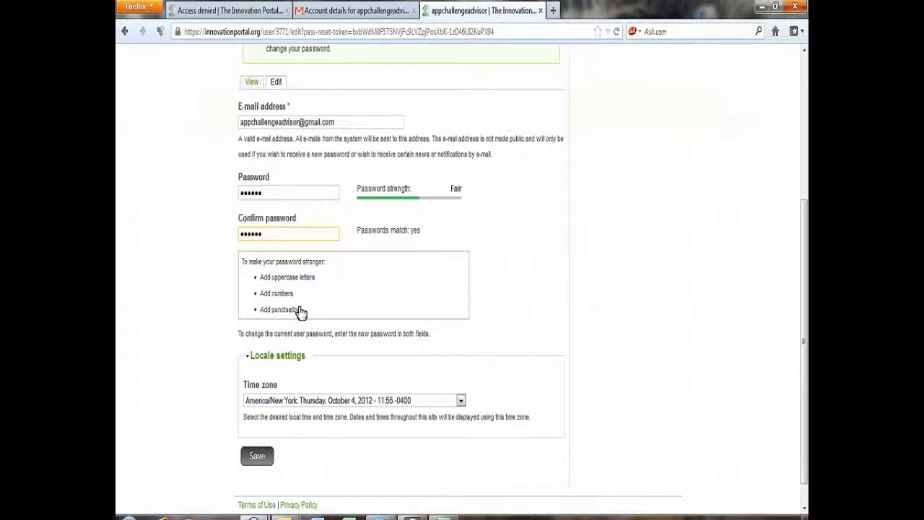
{"action": "left_click", "coordinate": [264, 458]}
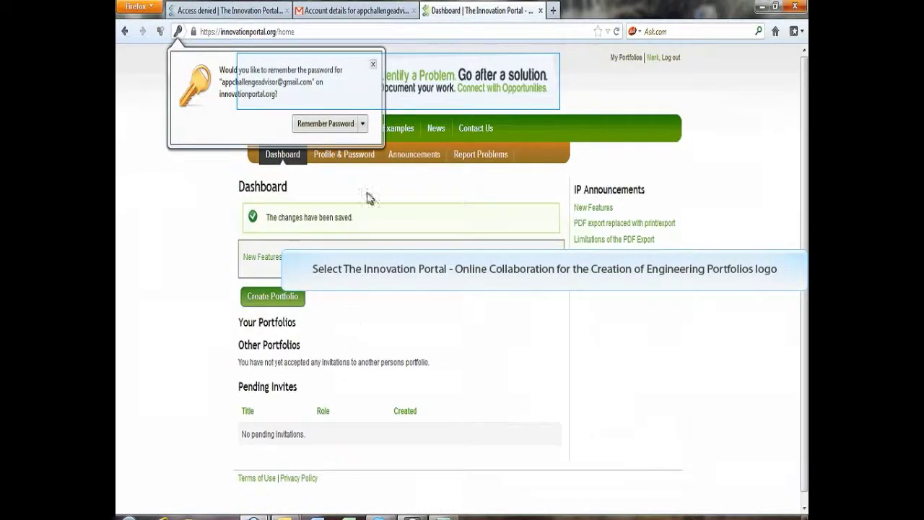
Step: Dismiss the remember-password popup, log out of the advisor account, and go to Sign In
{"action": "left_click", "coordinate": [372, 66]}
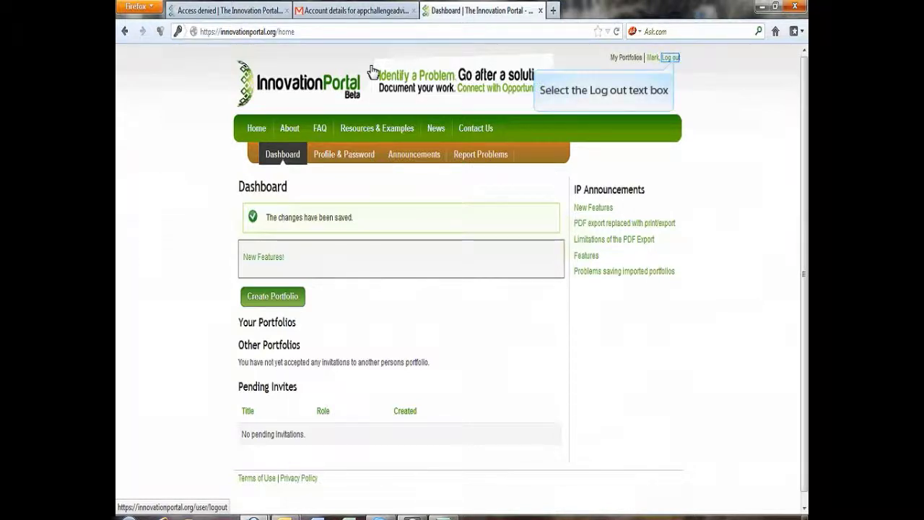
{"action": "left_click", "coordinate": [669, 61]}
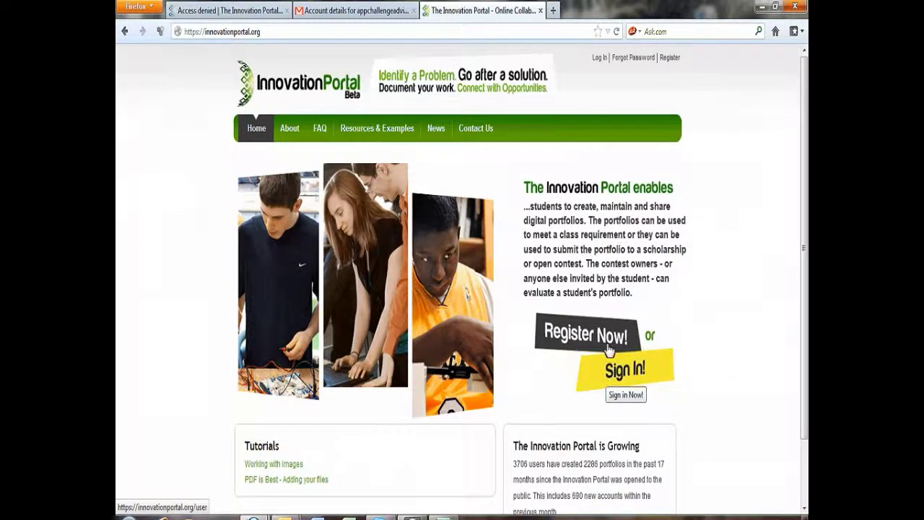
{"action": "left_click", "coordinate": [607, 371]}
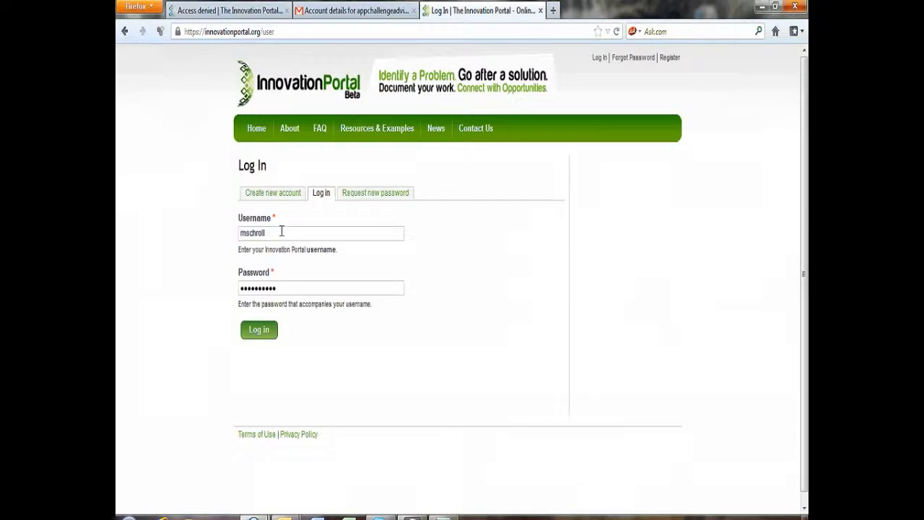
Step: Sign back in with the advisor username and the new password
{"action": "left_click_drag", "start_coordinate": [282, 231], "coordinate": [223, 228]}
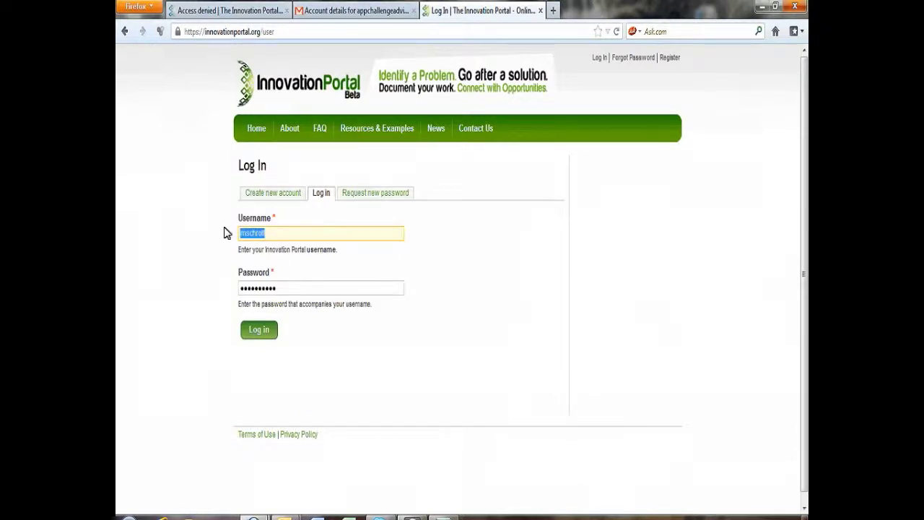
{"action": "type", "text": "appchallengea"}
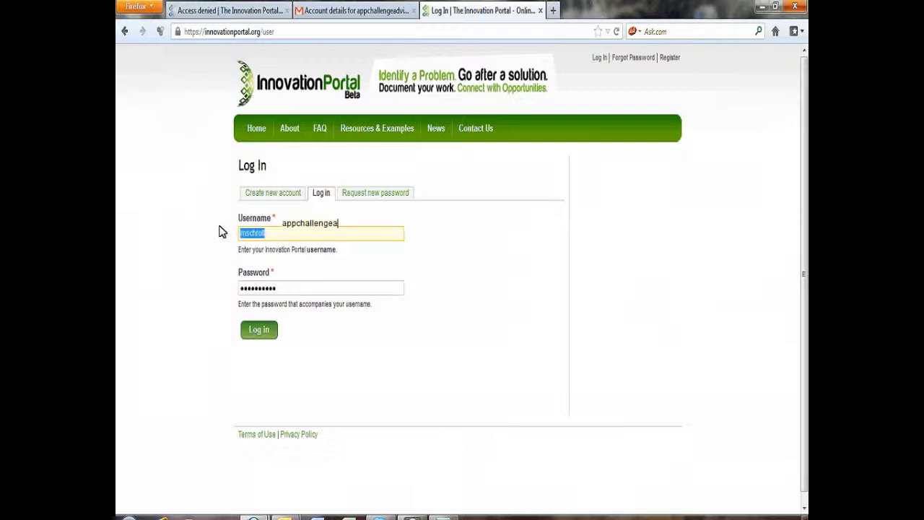
{"action": "type", "text": "dvisor"}
{"action": "key", "text": "Tab"}
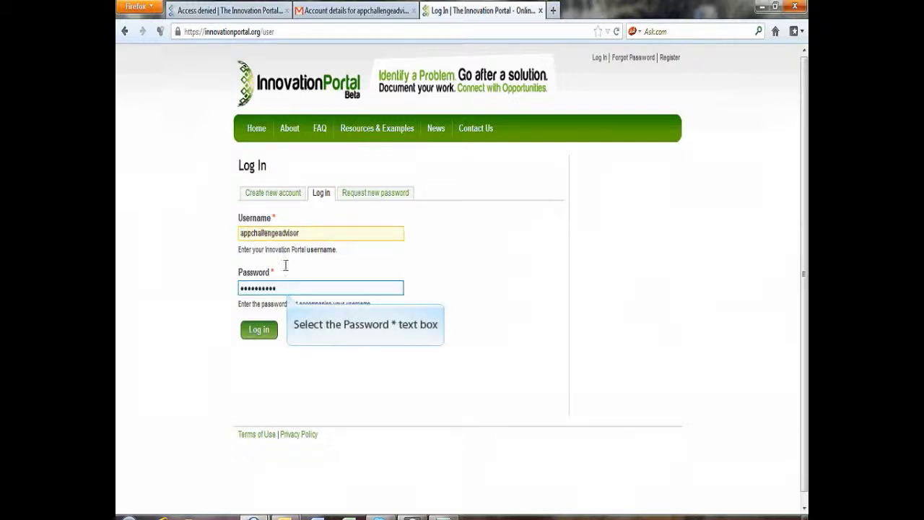
{"action": "double_click", "coordinate": [288, 289]}
{"action": "type", "text": "••"}
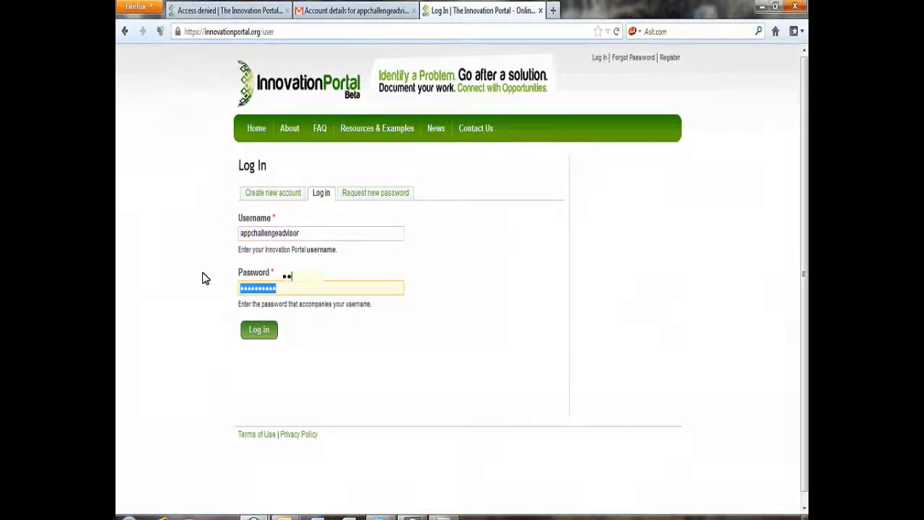
{"action": "type", "text": "••••"}
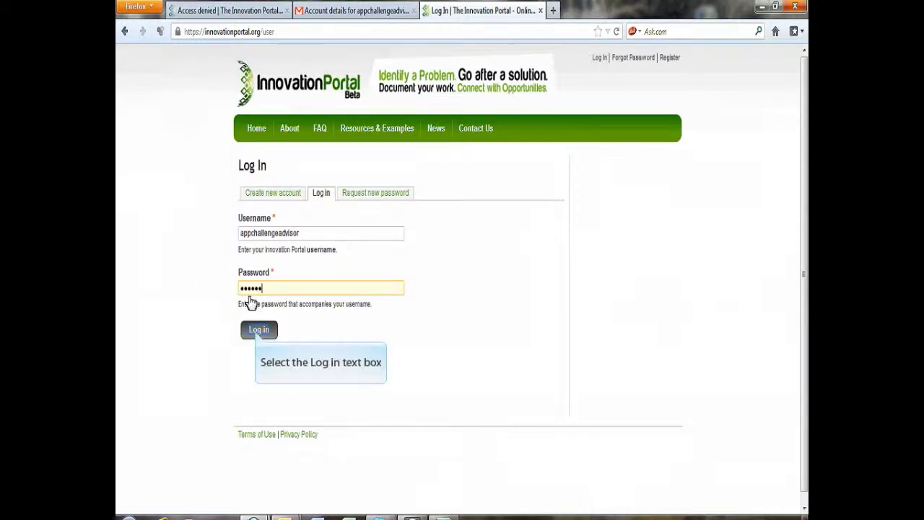
{"action": "left_click", "coordinate": [258, 330]}
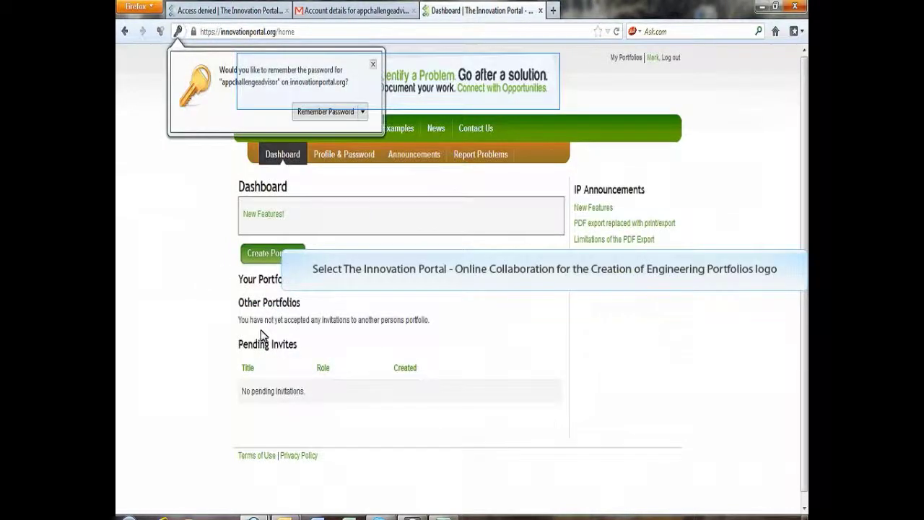
Step: Close Firefox's Remember Password popup covering the advisor's Dashboard
{"action": "left_click", "coordinate": [373, 66]}
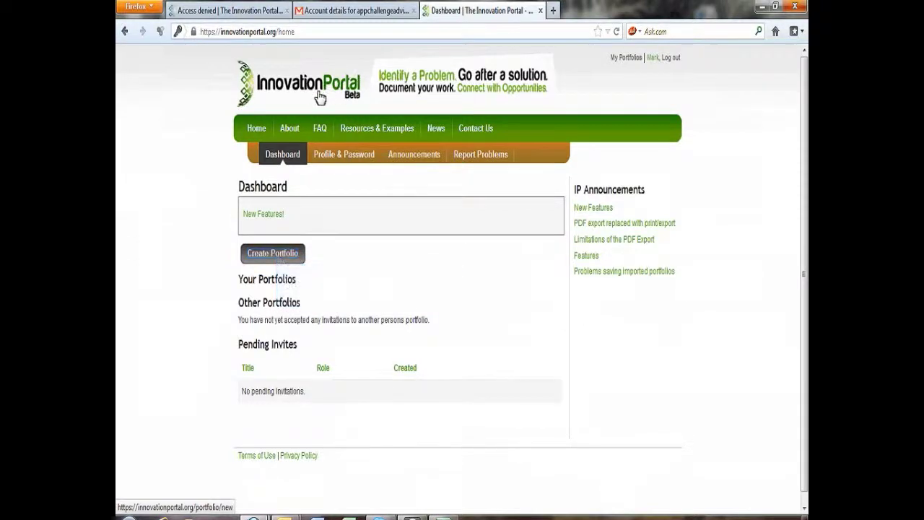
Step: Create a portfolio titled 'Team 1' and return to the My Portfolios list
{"action": "left_click", "coordinate": [278, 254]}
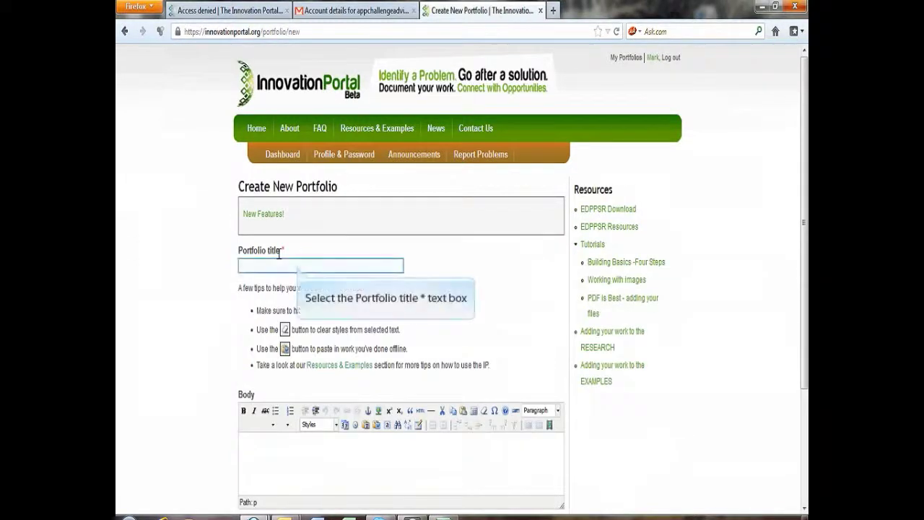
{"action": "left_click", "coordinate": [299, 267]}
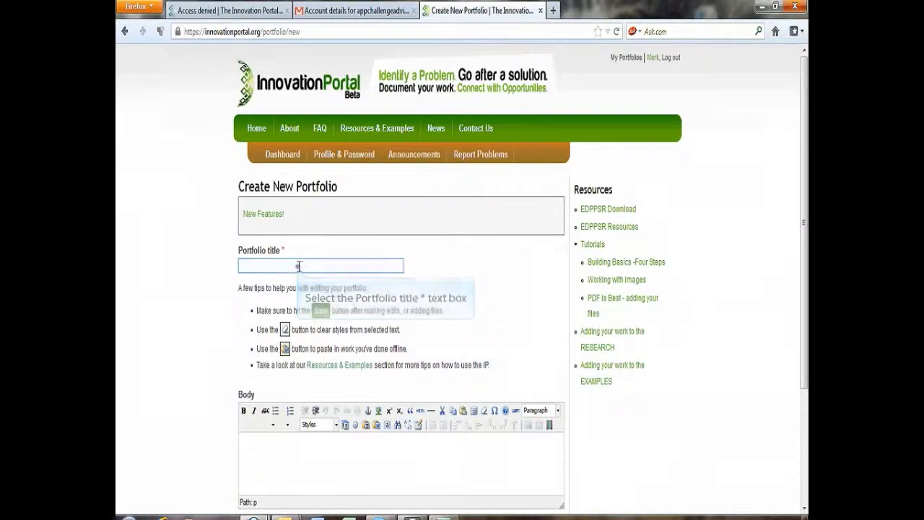
{"action": "type", "text": "Team 1"}
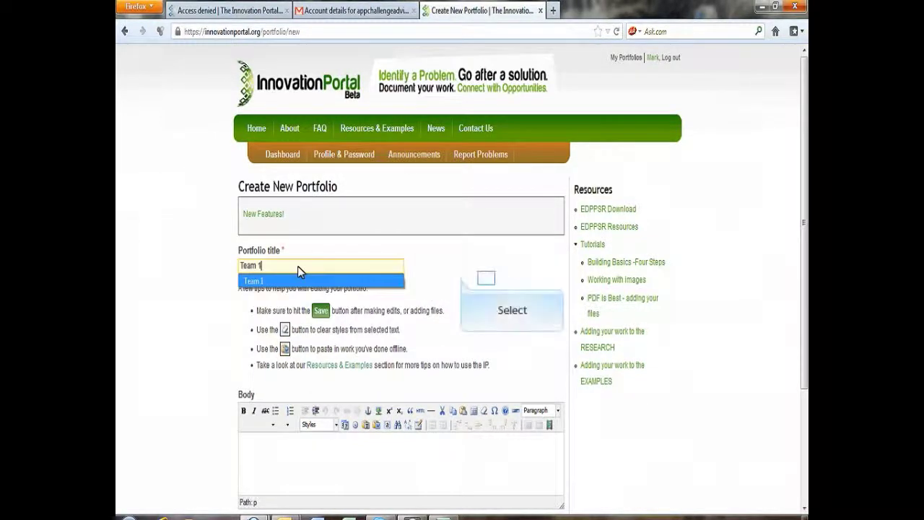
{"action": "left_click", "coordinate": [489, 284]}
{"action": "scroll", "coordinate": [489, 285], "scroll_direction": "down", "scroll_amount": 4}
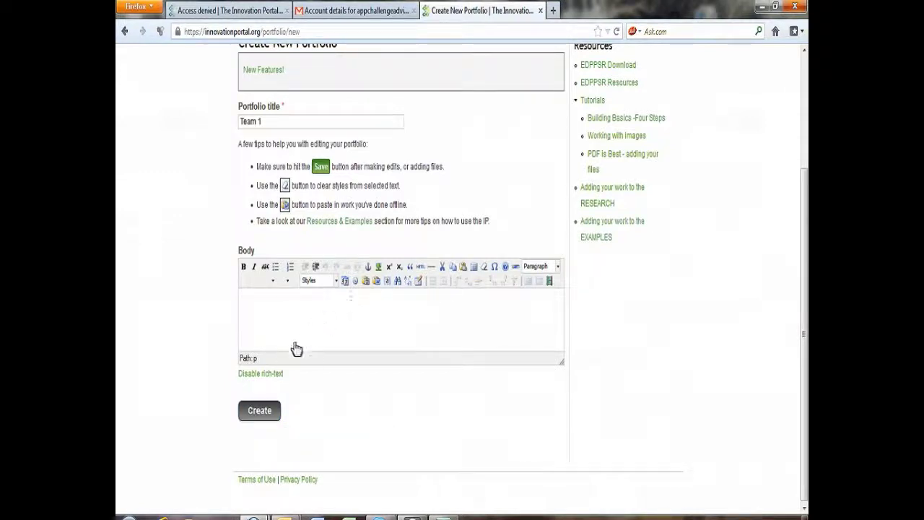
{"action": "left_click", "coordinate": [275, 419]}
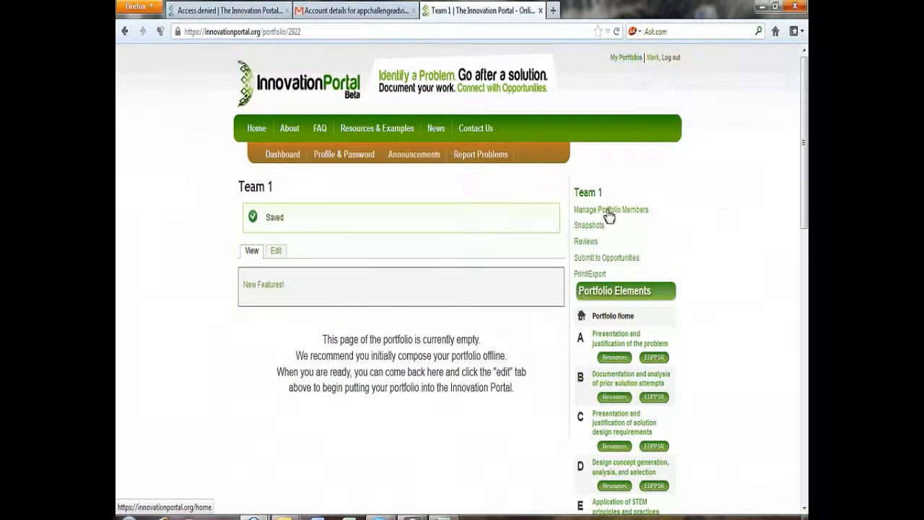
{"action": "left_click", "coordinate": [627, 58]}
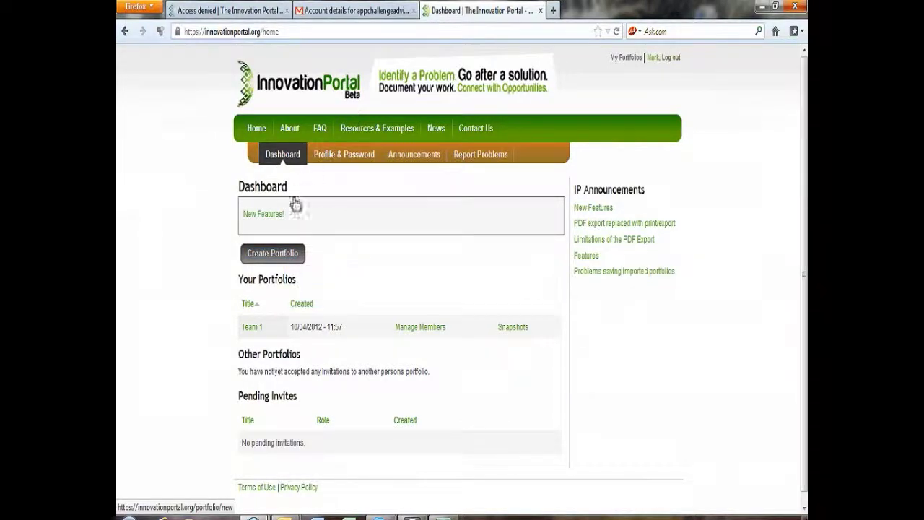
Step: Create a second portfolio titled 'Team 2' and return to My Portfolios
{"action": "left_click", "coordinate": [287, 254]}
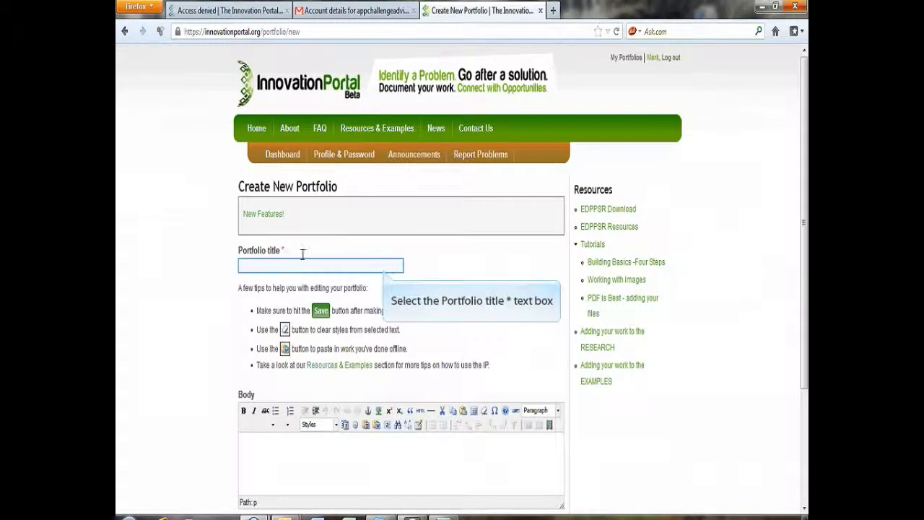
{"action": "left_click", "coordinate": [386, 267]}
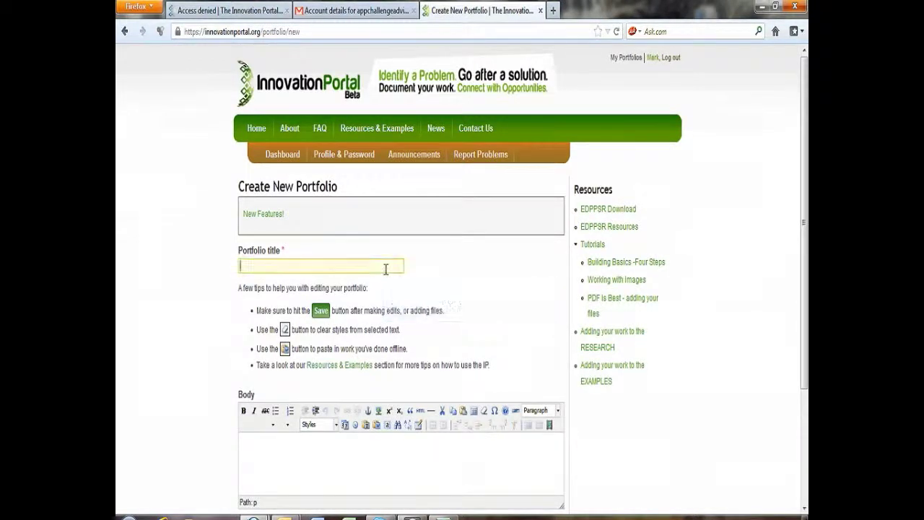
{"action": "type", "text": "Team 2"}
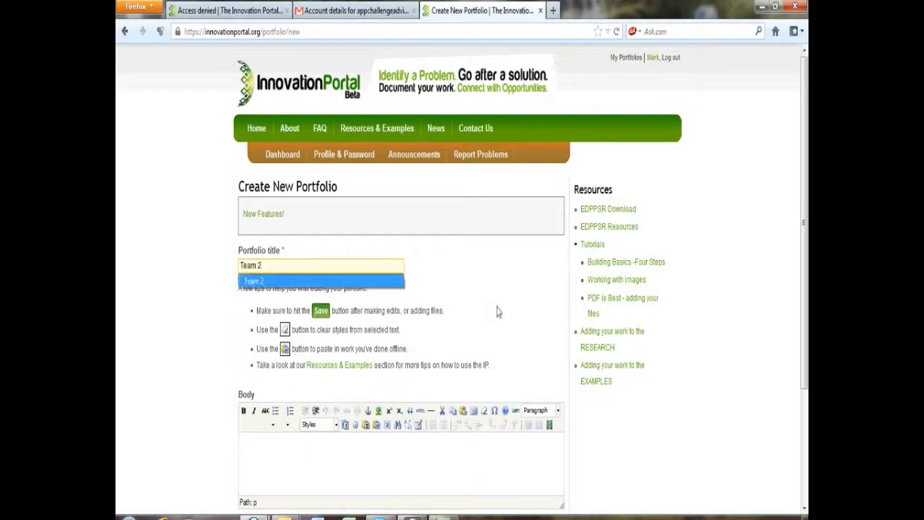
{"action": "scroll", "coordinate": [497, 312], "scroll_direction": "down", "scroll_amount": 4}
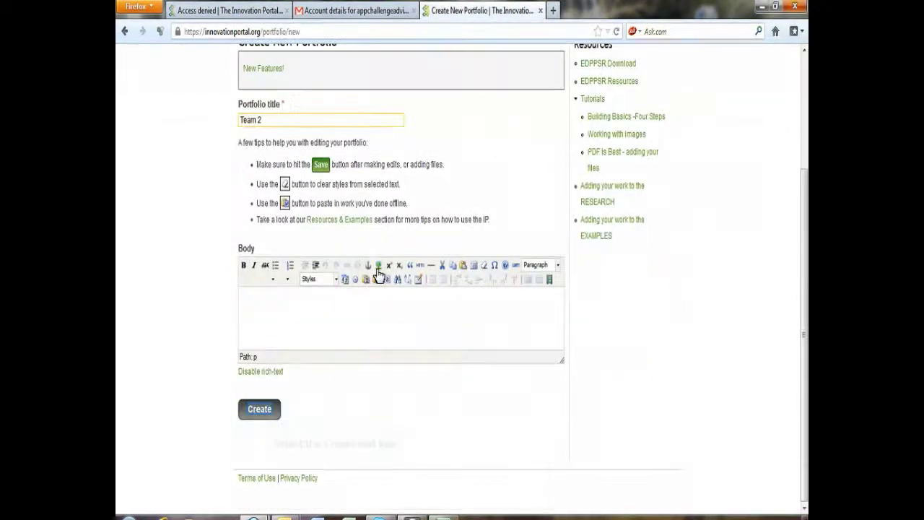
{"action": "left_click", "coordinate": [270, 417]}
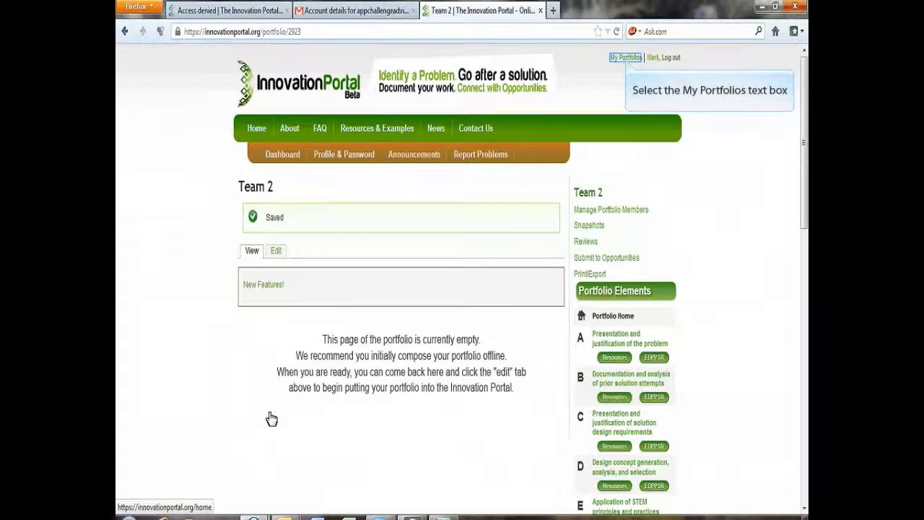
{"action": "left_click", "coordinate": [628, 65]}
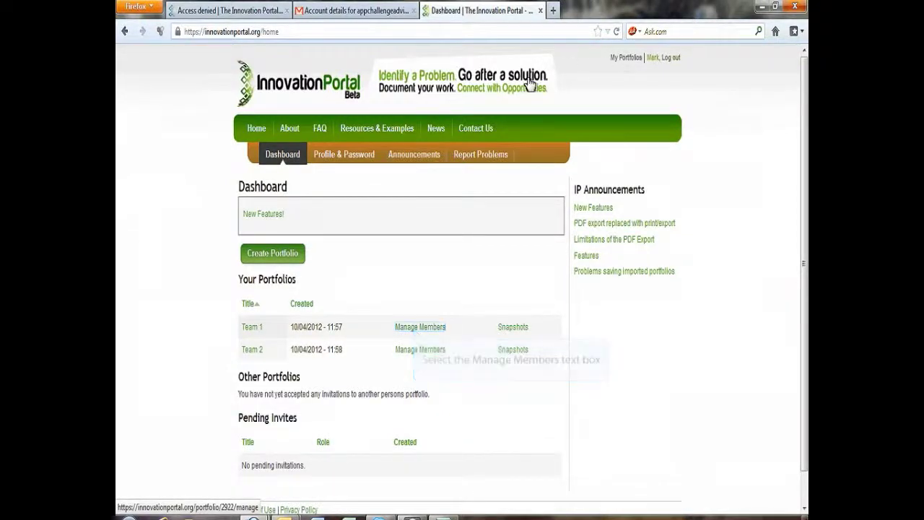
Step: Go from Team 1's member management to its satellite accounts page with the add form showing
{"action": "left_click", "coordinate": [417, 329]}
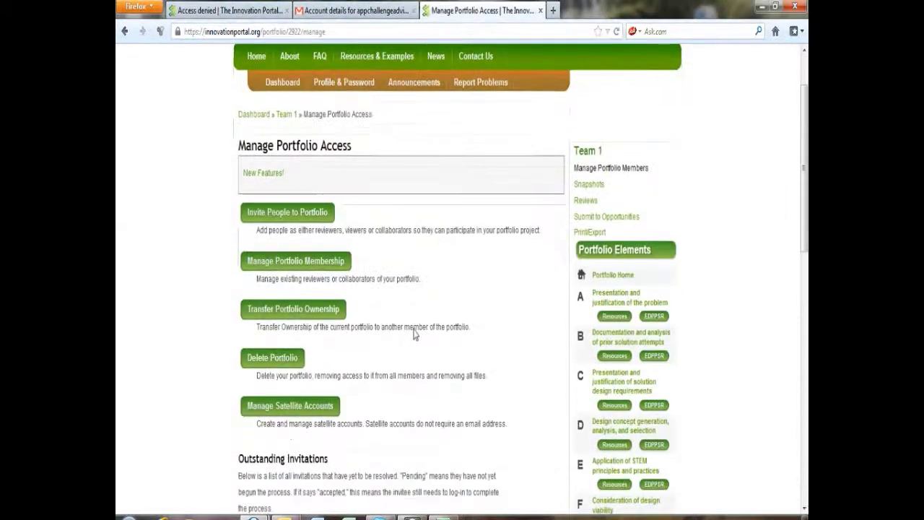
{"action": "scroll", "coordinate": [417, 334], "scroll_direction": "down", "scroll_amount": 3}
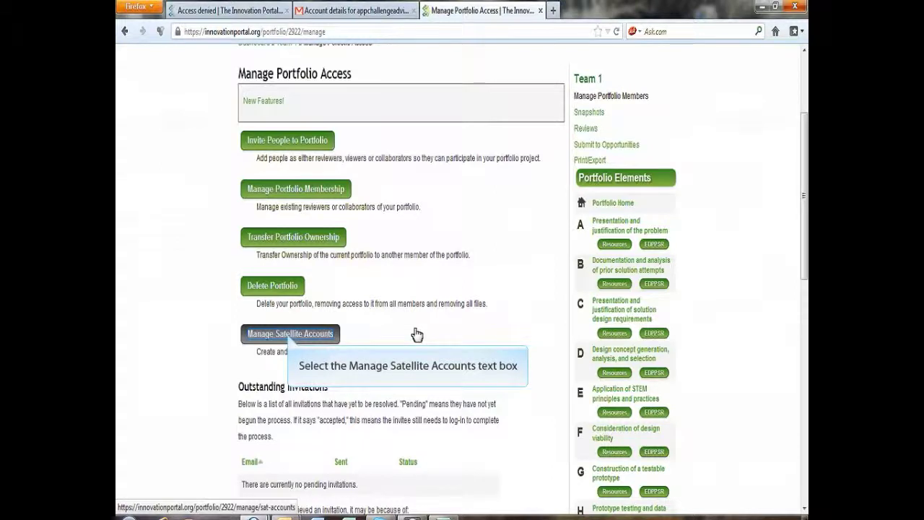
{"action": "left_click", "coordinate": [291, 333]}
{"action": "scroll", "coordinate": [289, 335], "scroll_direction": "down", "scroll_amount": 5}
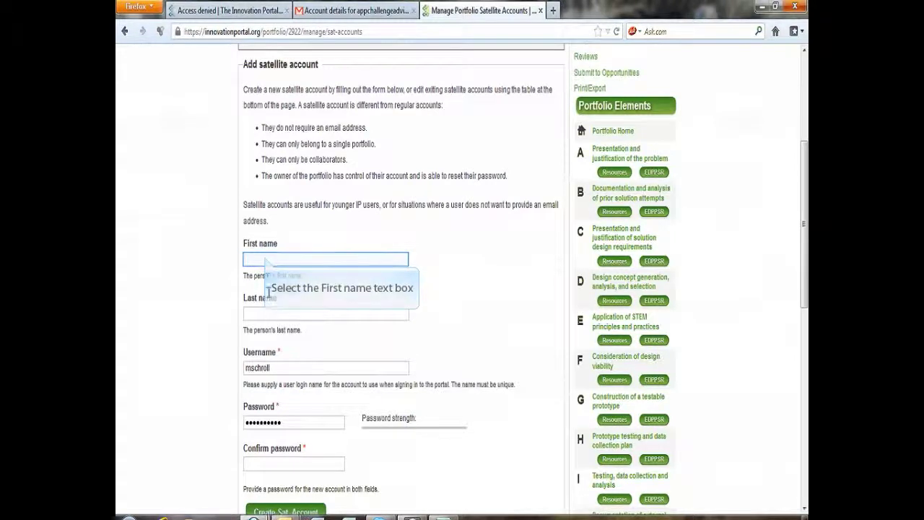
Step: Enter the student's first and last name in the new satellite account form
{"action": "left_click", "coordinate": [267, 258]}
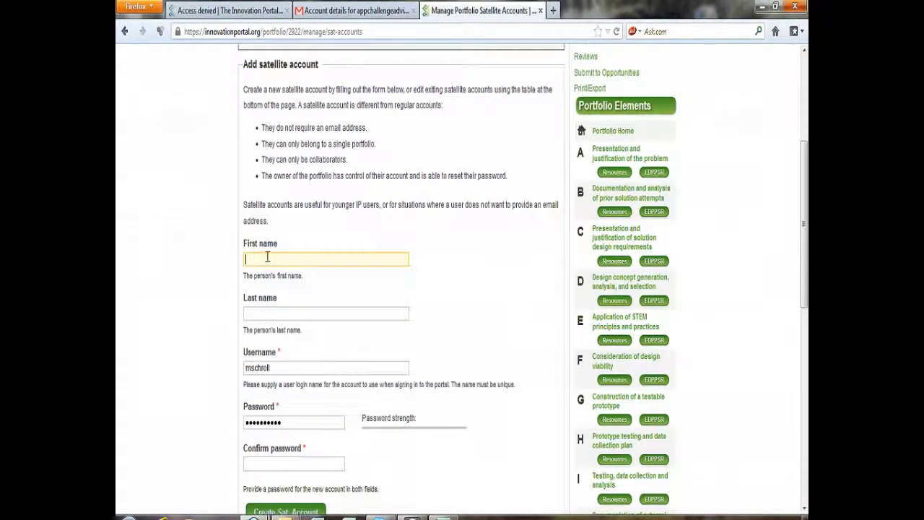
{"action": "type", "text": "Cind"}
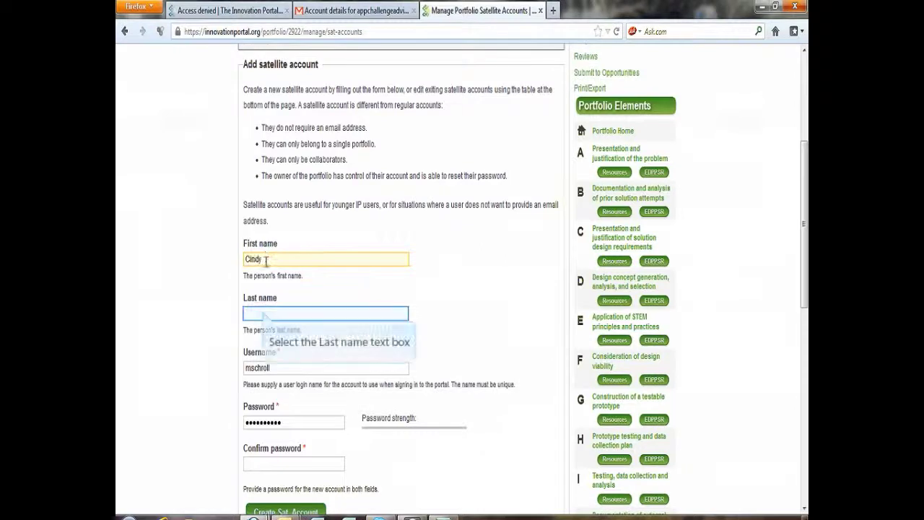
{"action": "left_click", "coordinate": [265, 310]}
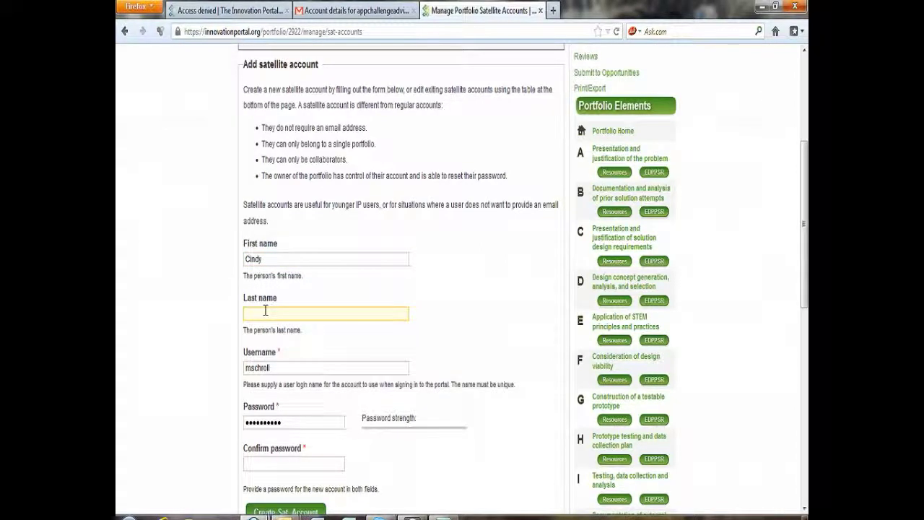
Step: Replace the prefilled username with the student's login and enter the matching password confirmation
{"action": "key", "text": "Tab"}
{"action": "left_click_drag", "start_coordinate": [280, 368], "coordinate": [236, 377]}
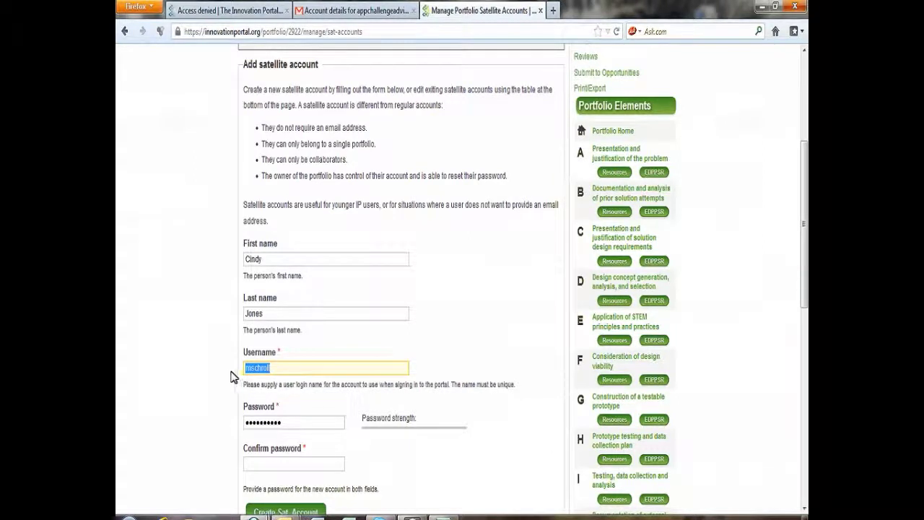
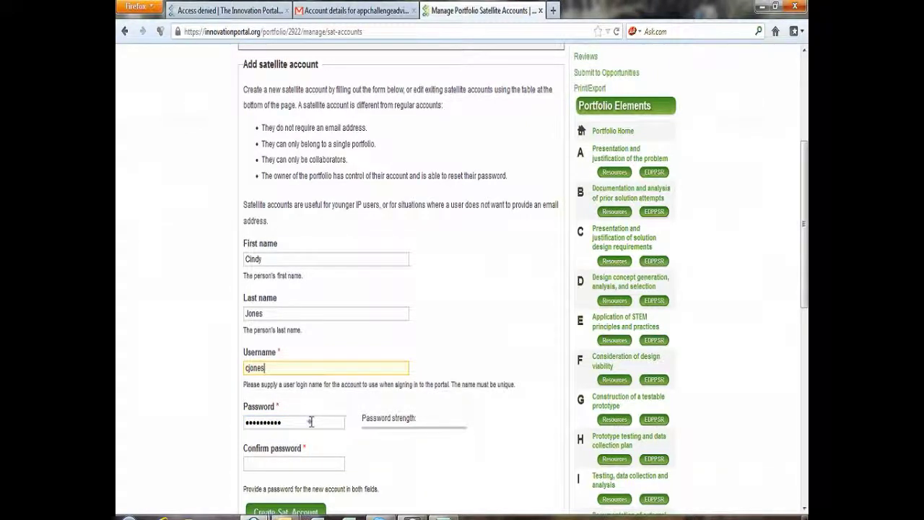
{"action": "key", "text": "Tab"}
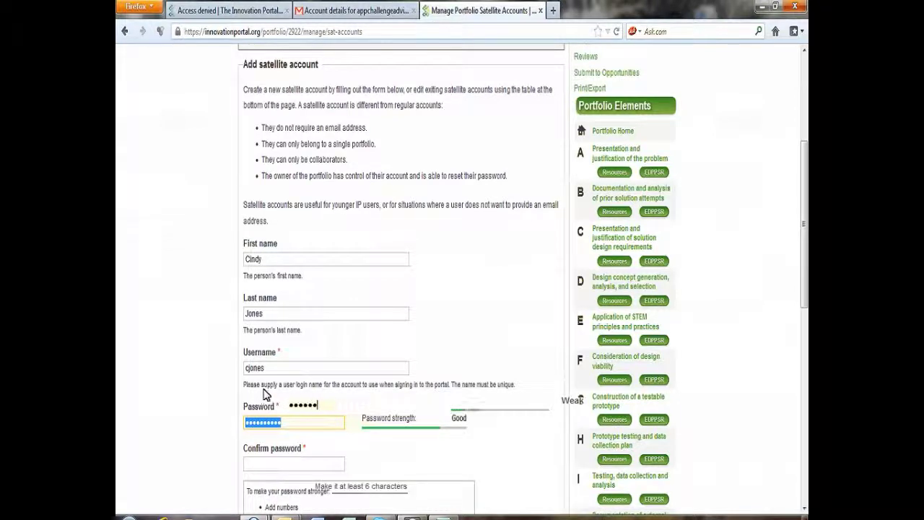
{"action": "left_click", "coordinate": [305, 465]}
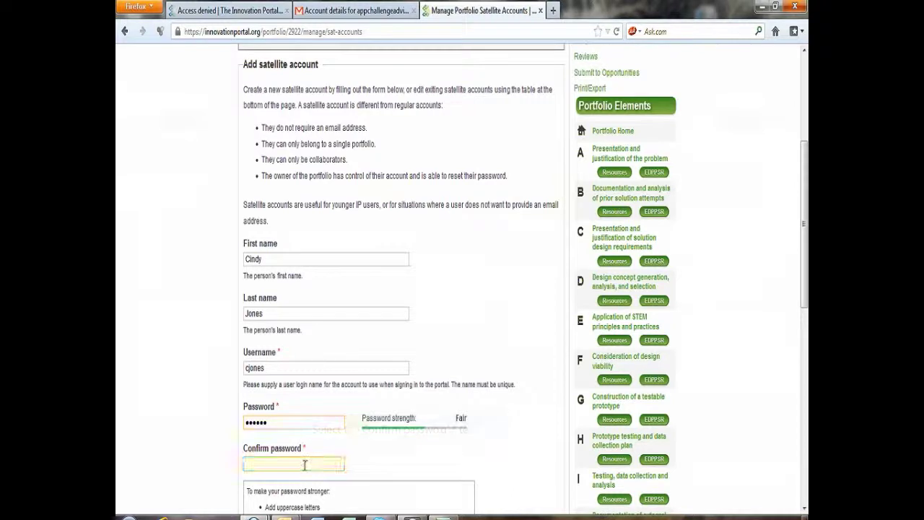
{"action": "type", "text": "••••••"}
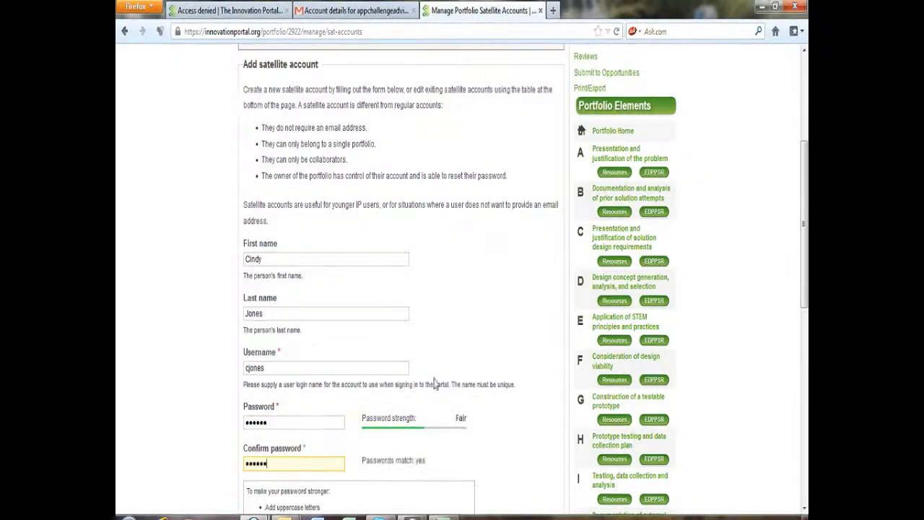
{"action": "scroll", "coordinate": [435, 383], "scroll_direction": "down", "scroll_amount": 4}
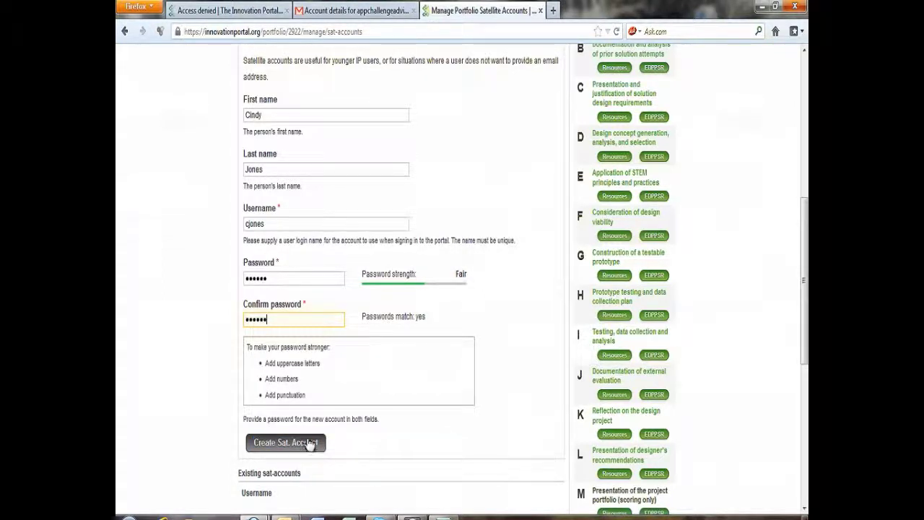
Step: After the username-taken error, switch to an 'app'-suffixed username, re-enter both passwords, and resubmit
{"action": "left_click", "coordinate": [309, 444]}
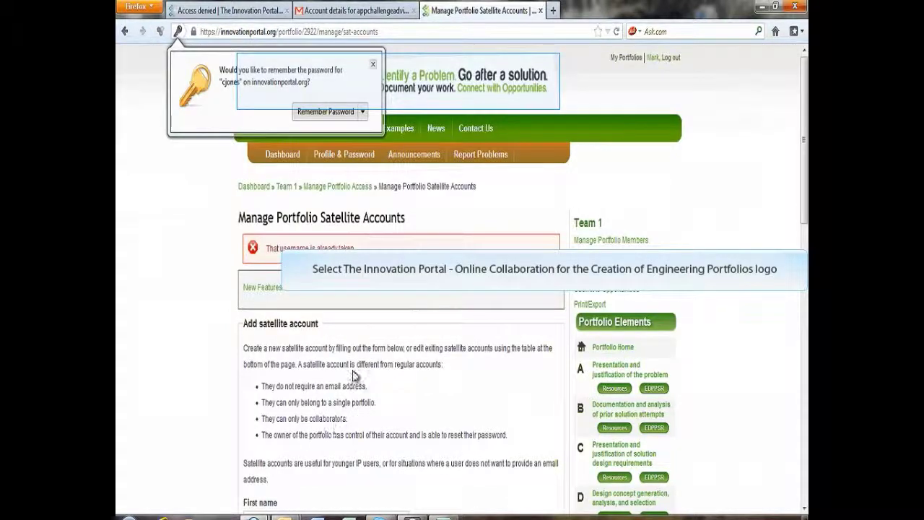
{"action": "scroll", "coordinate": [491, 195], "scroll_direction": "down", "scroll_amount": 5}
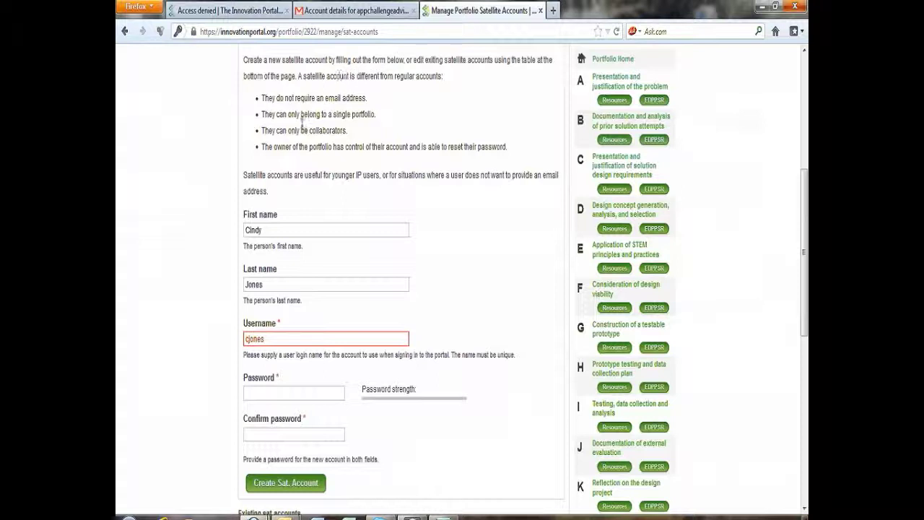
{"action": "double_click", "coordinate": [270, 339]}
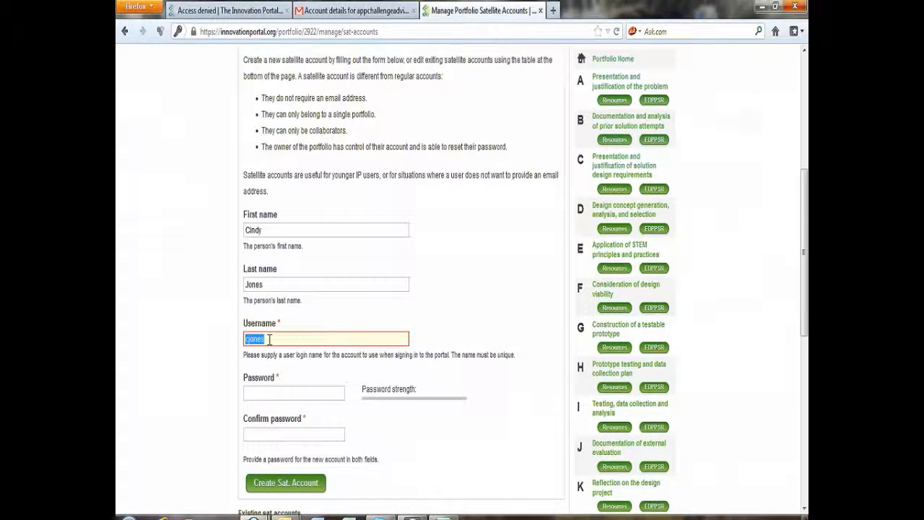
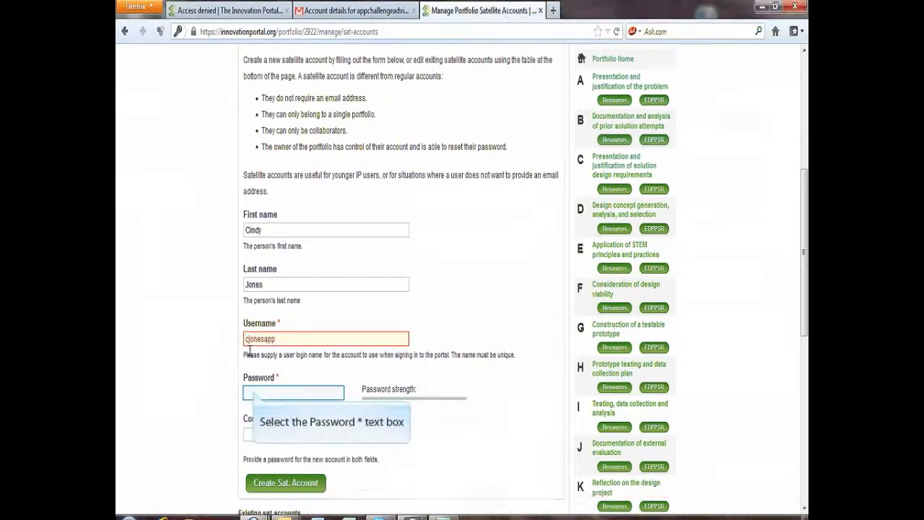
{"action": "left_click", "coordinate": [255, 391]}
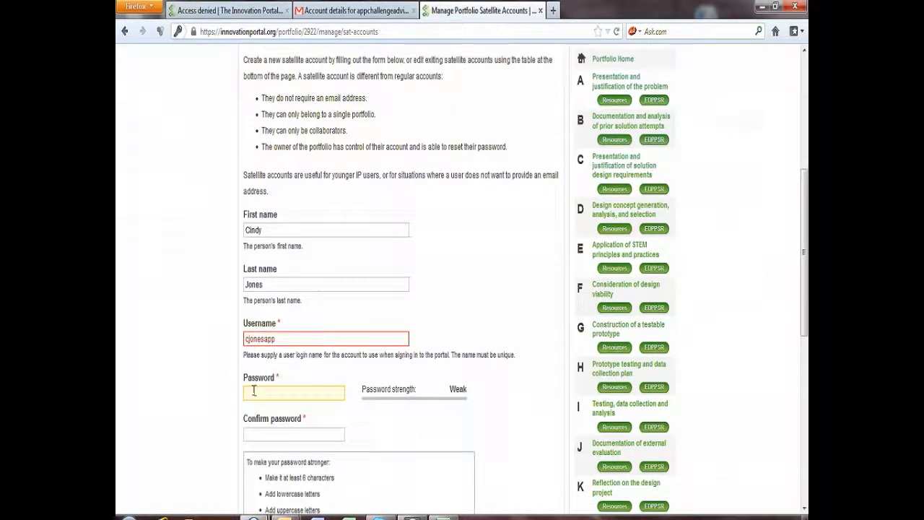
{"action": "left_click", "coordinate": [262, 434]}
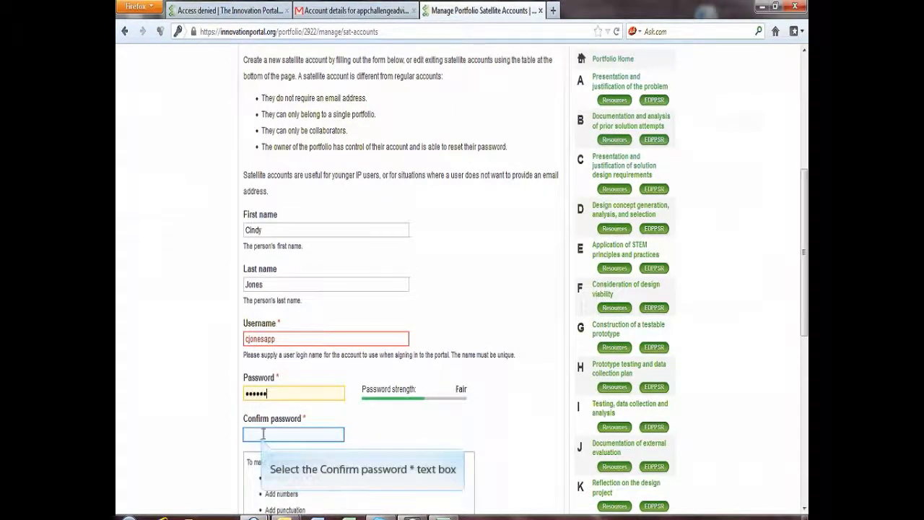
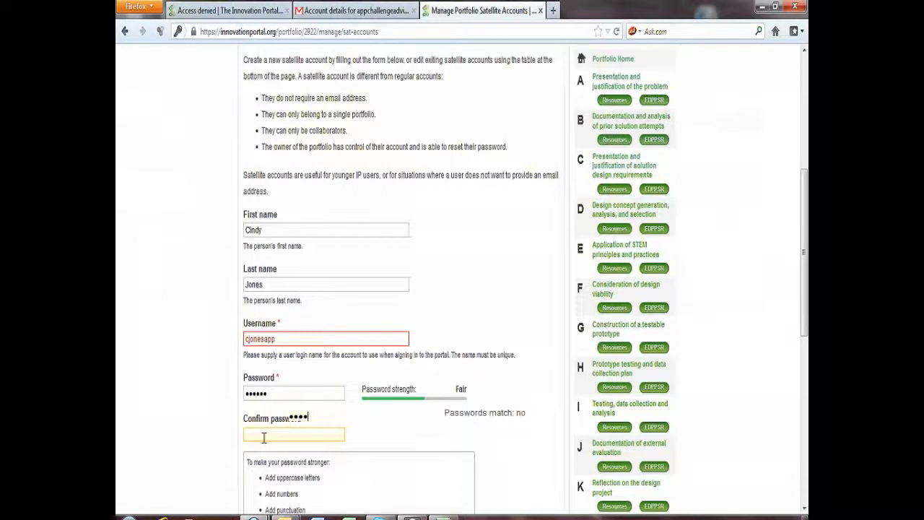
{"action": "scroll", "coordinate": [264, 440], "scroll_direction": "down", "scroll_amount": 2}
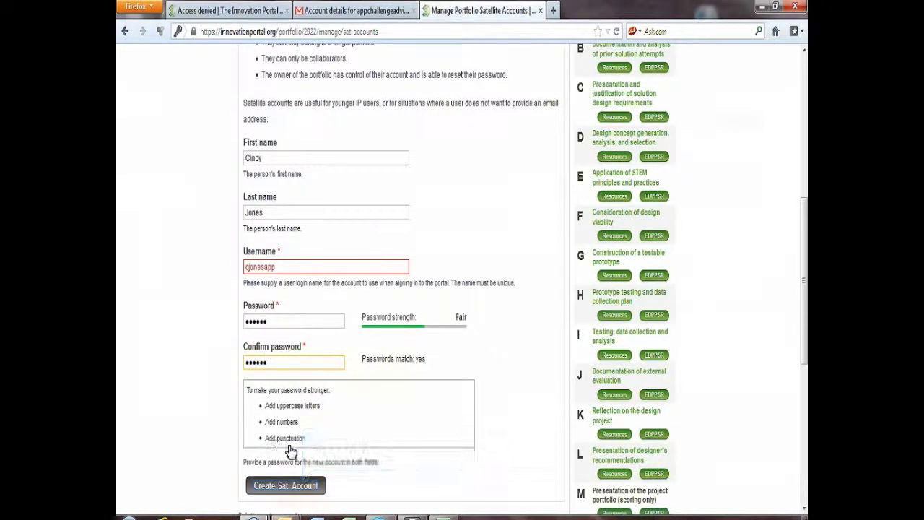
{"action": "left_click", "coordinate": [305, 491]}
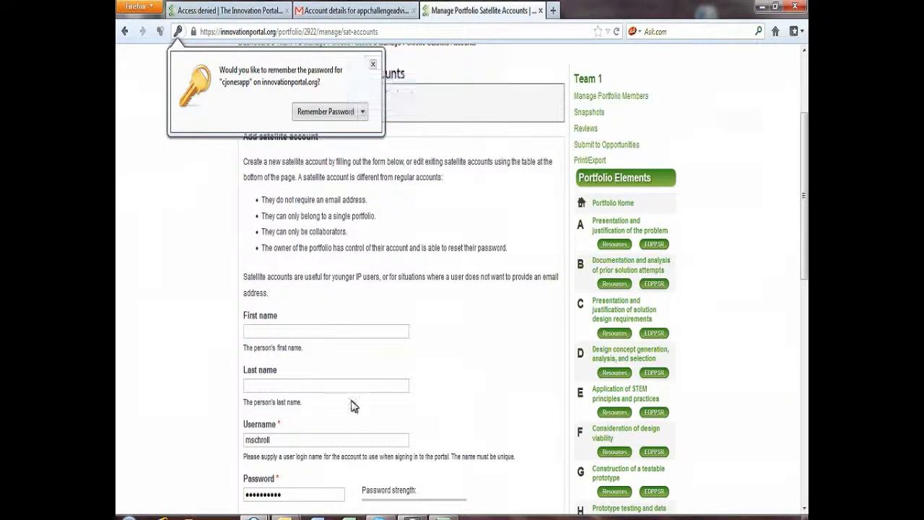
Step: Dismiss the save-password offer and enter the second student's first and last name
{"action": "left_click", "coordinate": [374, 67]}
{"action": "scroll", "coordinate": [376, 144], "scroll_direction": "down", "scroll_amount": 2}
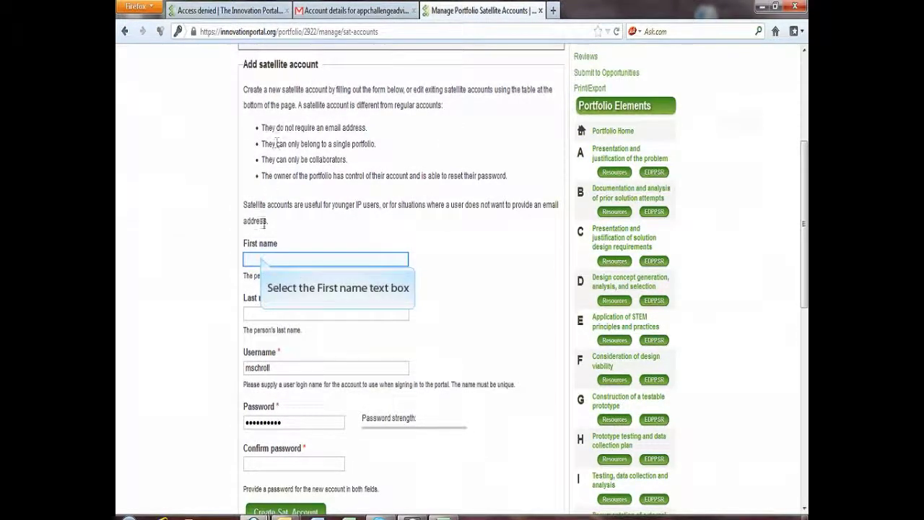
{"action": "left_click", "coordinate": [263, 257]}
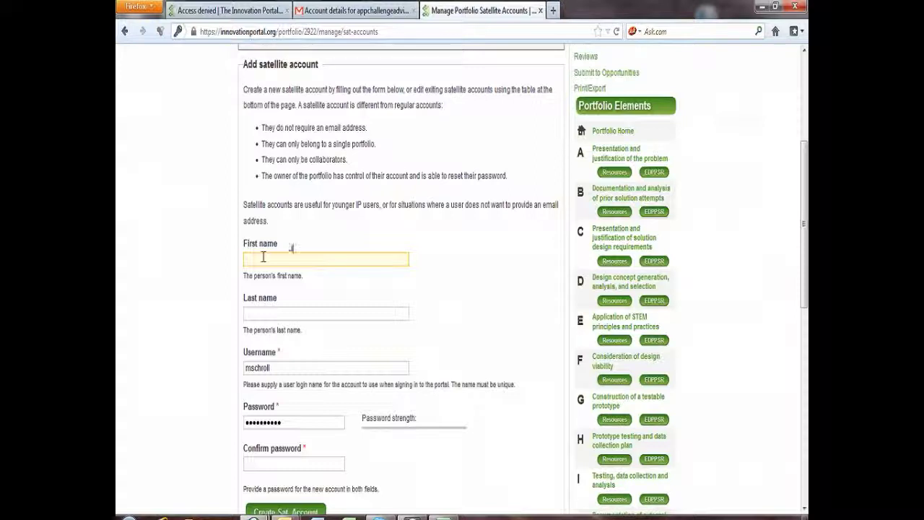
{"action": "left_click", "coordinate": [263, 316]}
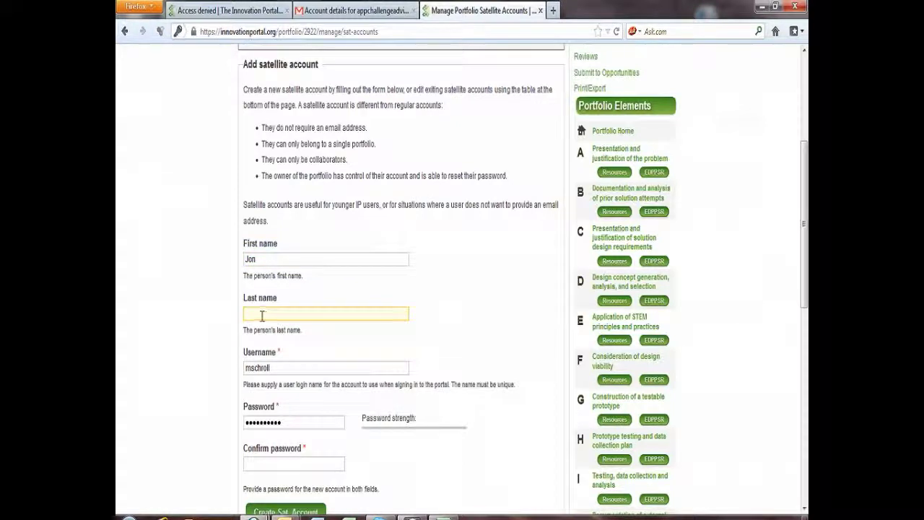
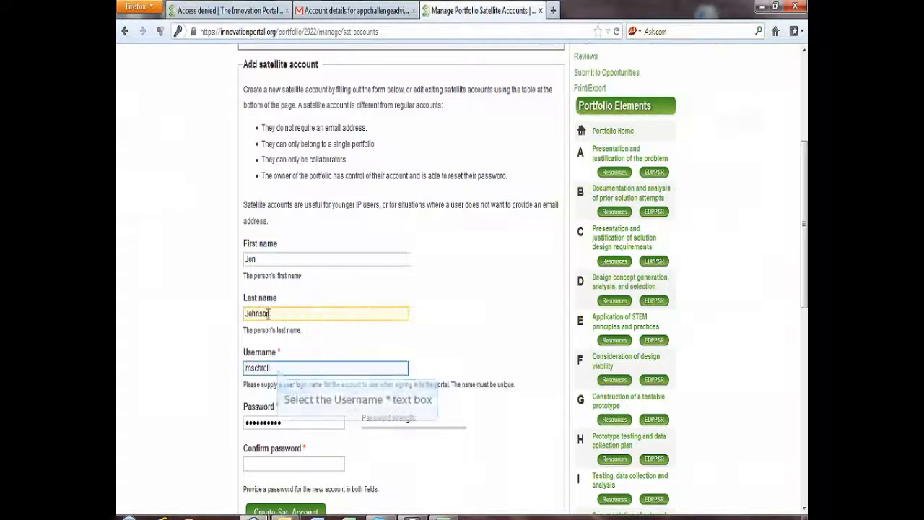
Step: Give the second student an 'app'-suffixed username and matching passwords, then create the satellite account
{"action": "double_click", "coordinate": [275, 371]}
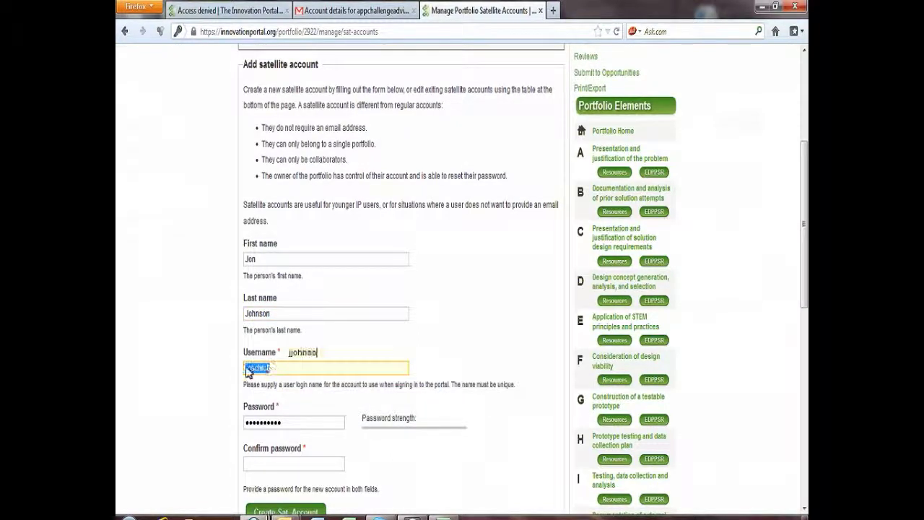
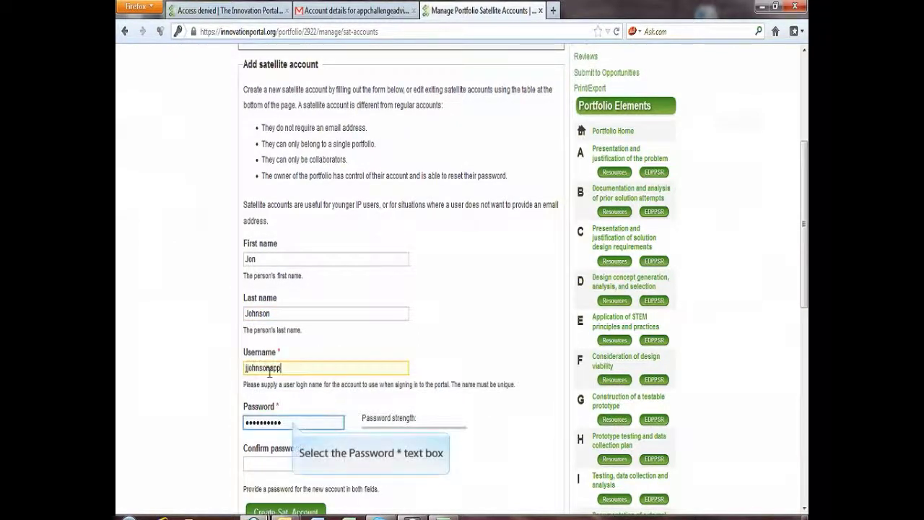
{"action": "left_click", "coordinate": [294, 419]}
{"action": "left_click_drag", "start_coordinate": [294, 422], "coordinate": [221, 426]}
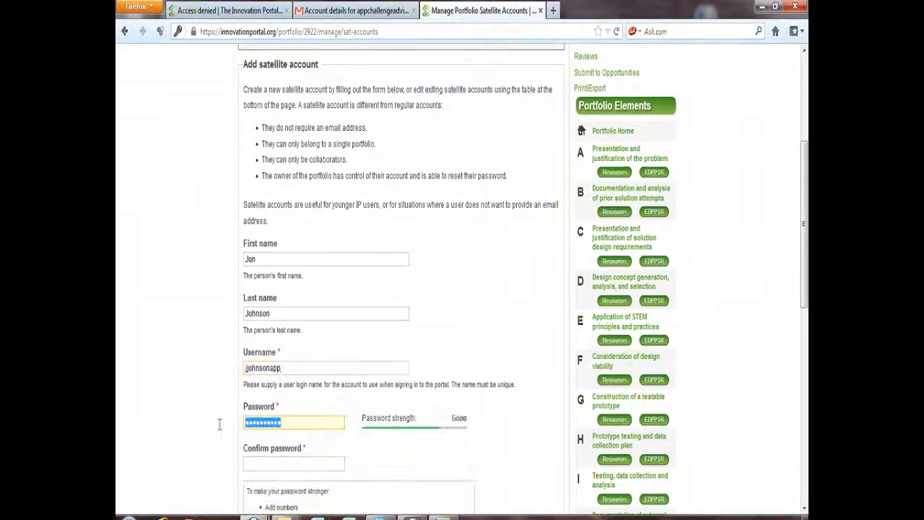
{"action": "type", "text": "••••••"}
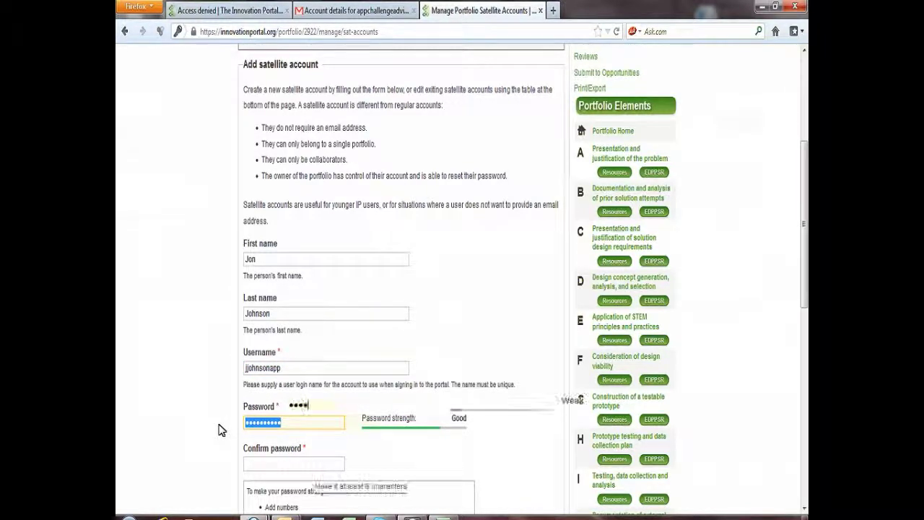
{"action": "left_click", "coordinate": [251, 462]}
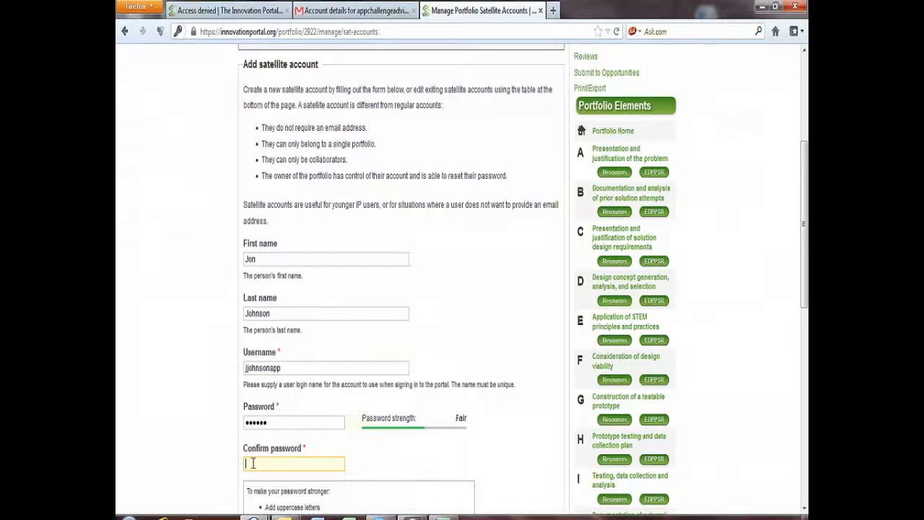
{"action": "type", "text": "••••••"}
{"action": "scroll", "coordinate": [253, 466], "scroll_direction": "down", "scroll_amount": 4}
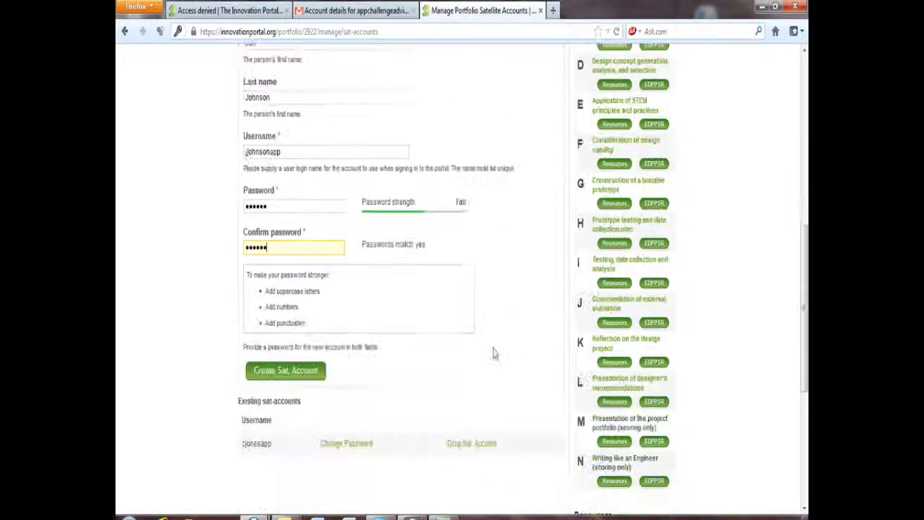
{"action": "scroll", "coordinate": [252, 466], "scroll_direction": "up", "scroll_amount": 2}
{"action": "scroll", "coordinate": [254, 469], "scroll_direction": "down", "scroll_amount": 2}
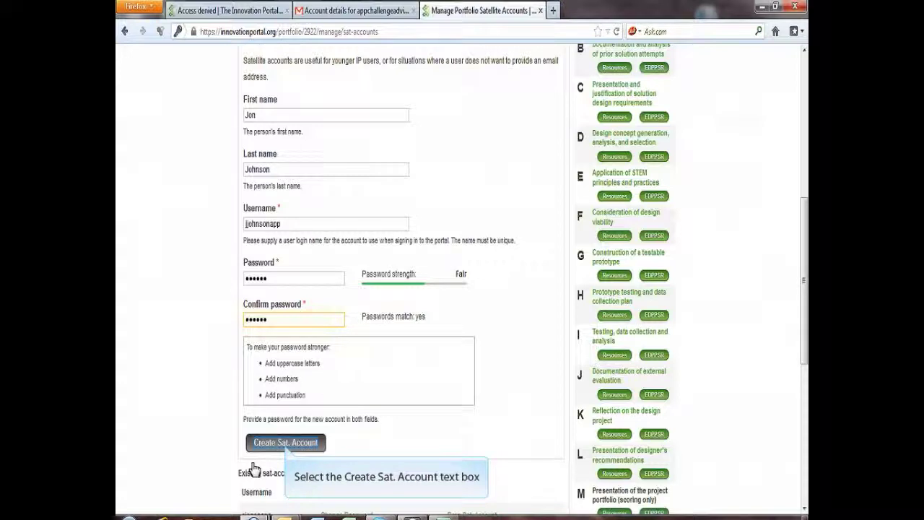
{"action": "left_click", "coordinate": [287, 443]}
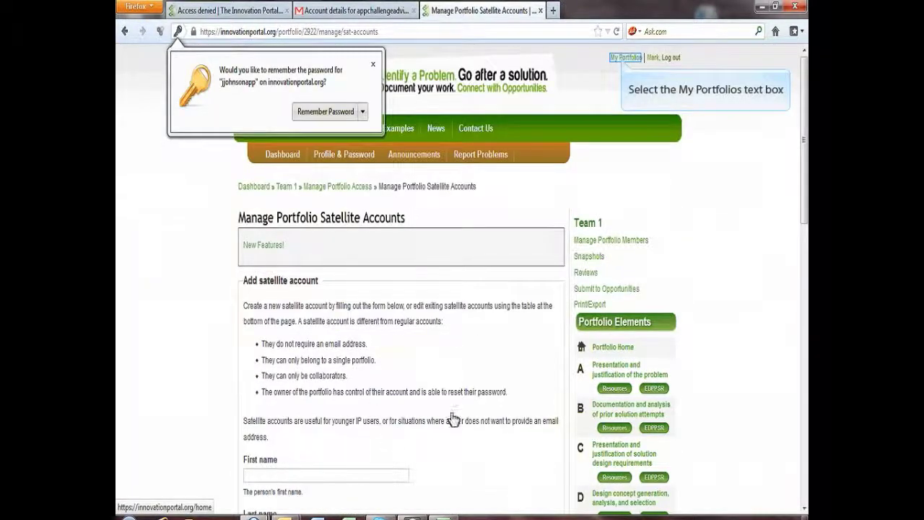
Step: Review Team 1's members from My Portfolios, then log out of the teacher account
{"action": "left_click", "coordinate": [623, 63]}
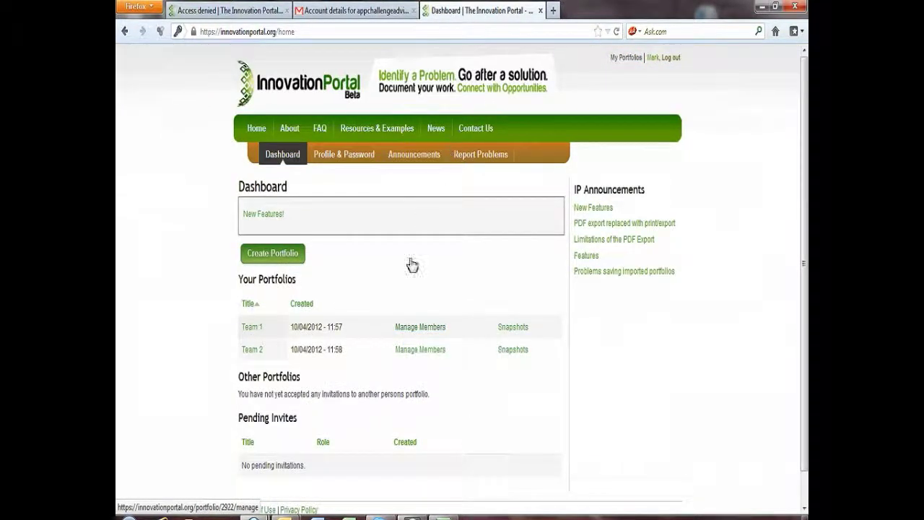
{"action": "left_click", "coordinate": [408, 331]}
{"action": "scroll", "coordinate": [417, 332], "scroll_direction": "down", "scroll_amount": 8}
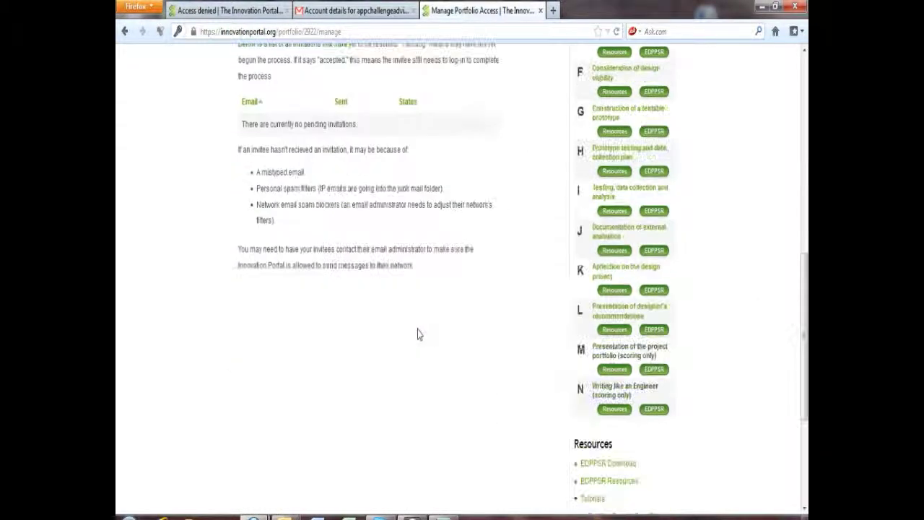
{"action": "scroll", "coordinate": [419, 334], "scroll_direction": "up", "scroll_amount": 1}
{"action": "scroll", "coordinate": [484, 325], "scroll_direction": "up", "scroll_amount": 5}
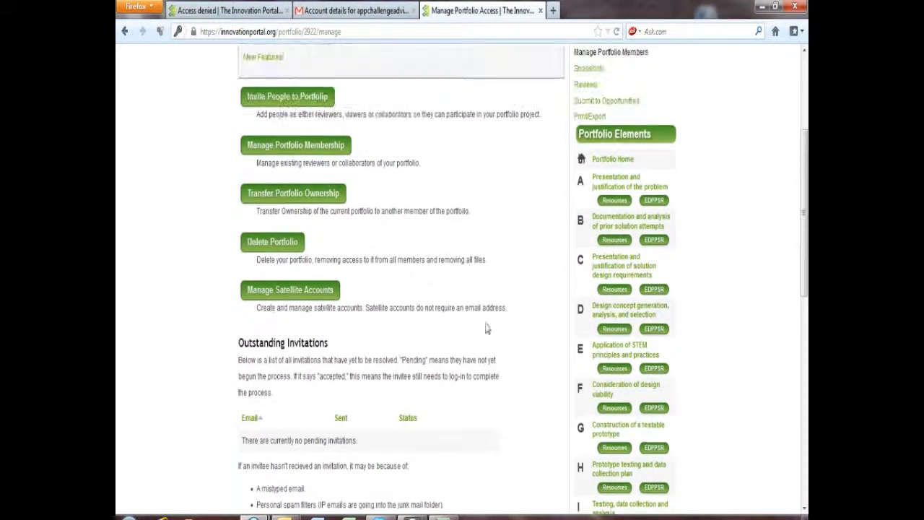
{"action": "scroll", "coordinate": [480, 322], "scroll_direction": "up", "scroll_amount": 2}
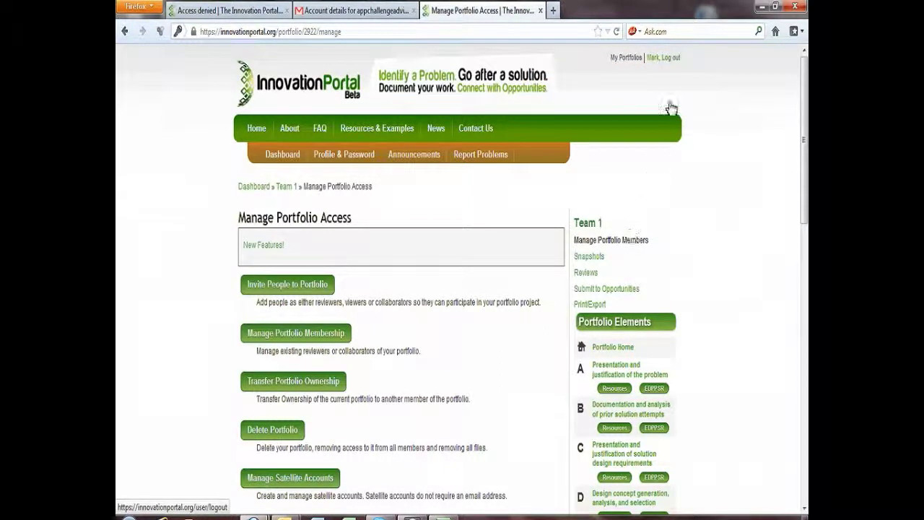
{"action": "left_click", "coordinate": [670, 58]}
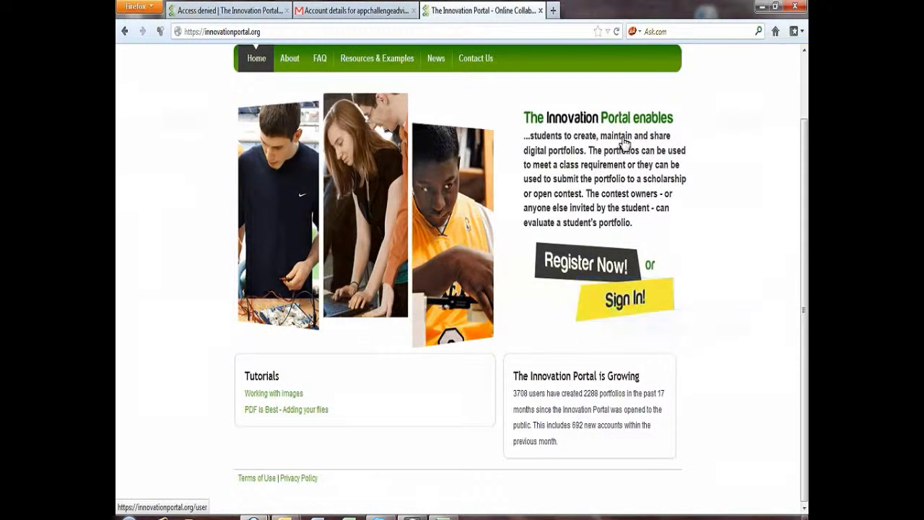
Step: Sign in with the first student's satellite username and password
{"action": "left_click", "coordinate": [610, 300]}
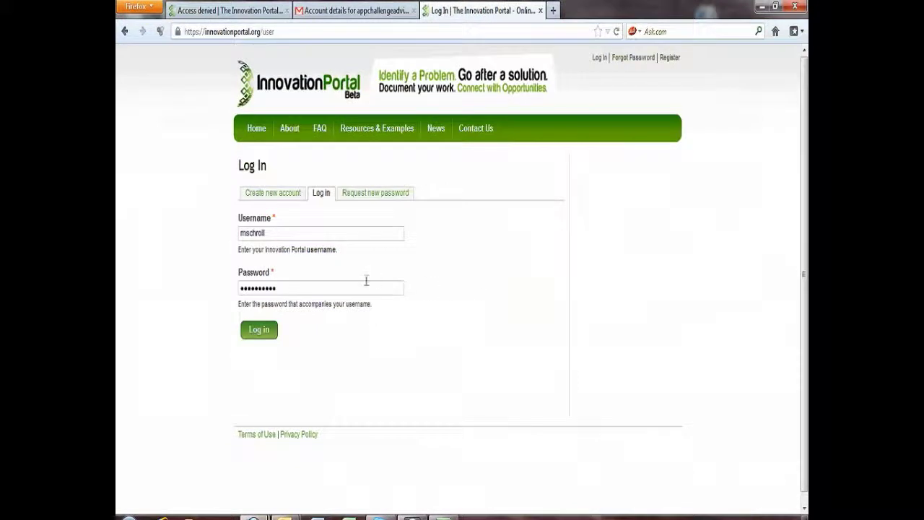
{"action": "left_click_drag", "start_coordinate": [301, 233], "coordinate": [240, 230]}
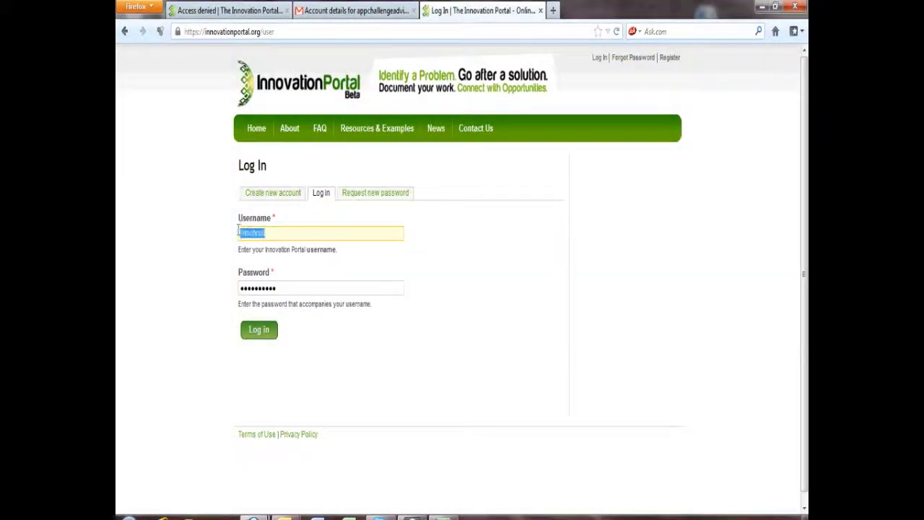
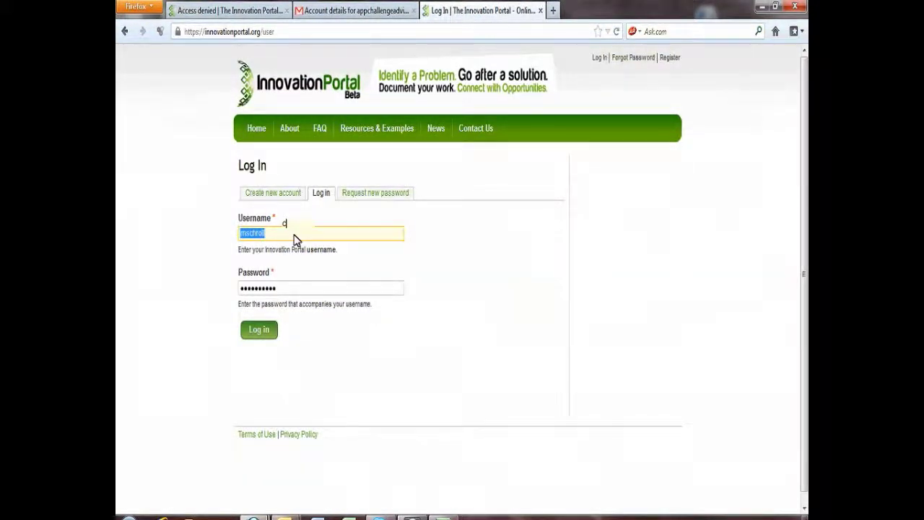
{"action": "key", "text": "Tab"}
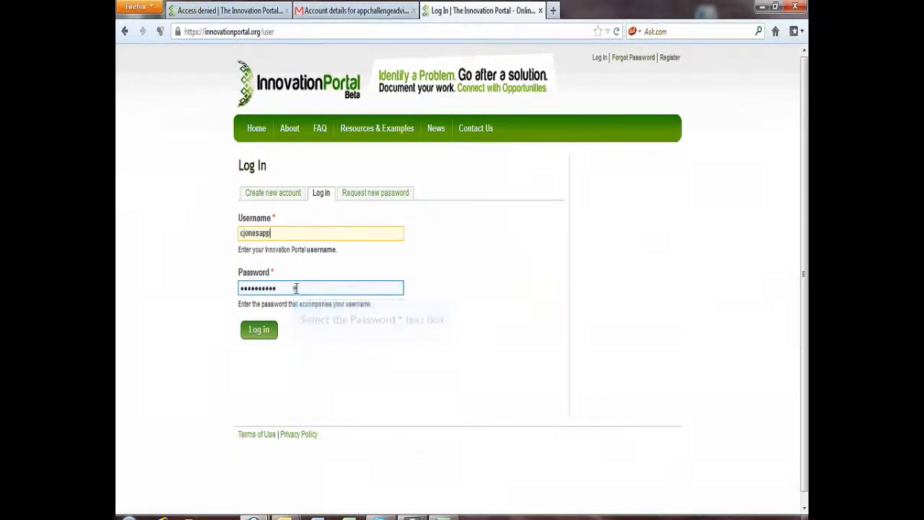
{"action": "type", "text": "•••"}
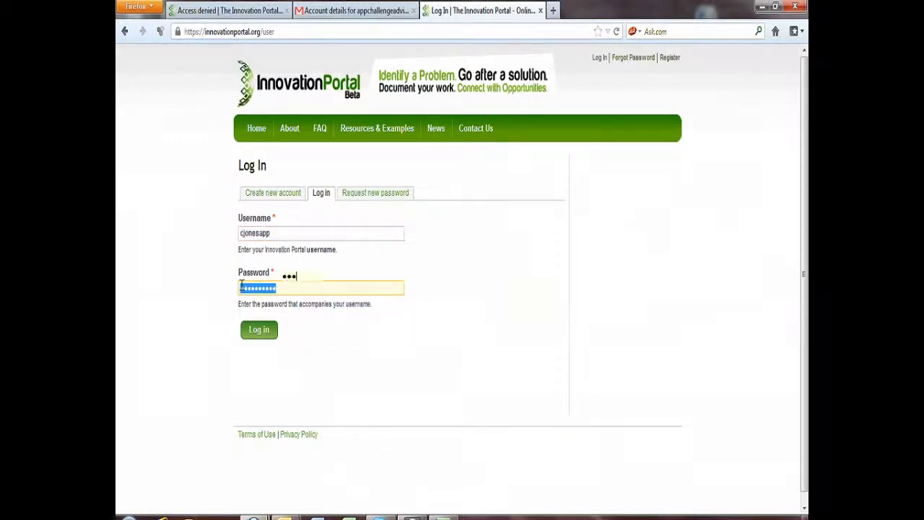
{"action": "left_click", "coordinate": [254, 330]}
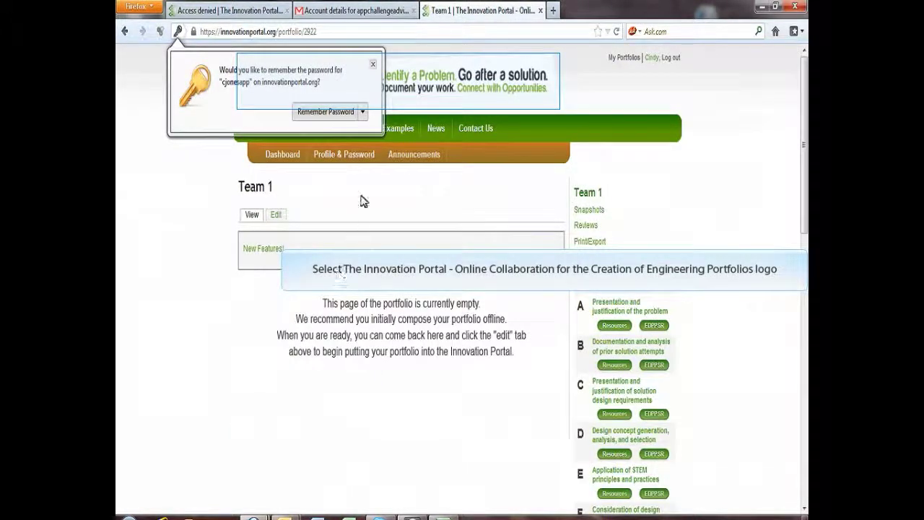
Step: Dismiss the password prompt, open Team 1 from the student's portfolios list, then log out
{"action": "left_click", "coordinate": [373, 68]}
{"action": "scroll", "coordinate": [374, 73], "scroll_direction": "down", "scroll_amount": 2}
{"action": "scroll", "coordinate": [374, 72], "scroll_direction": "up", "scroll_amount": 2}
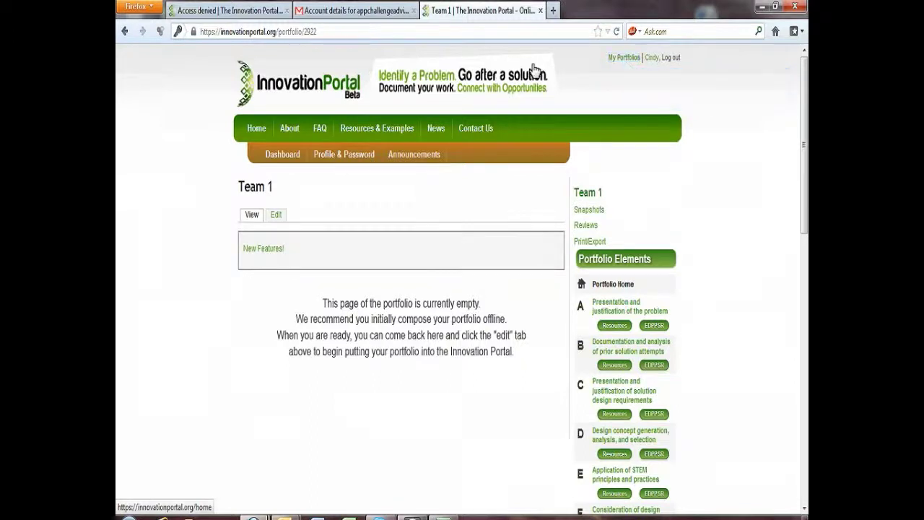
{"action": "left_click", "coordinate": [623, 59]}
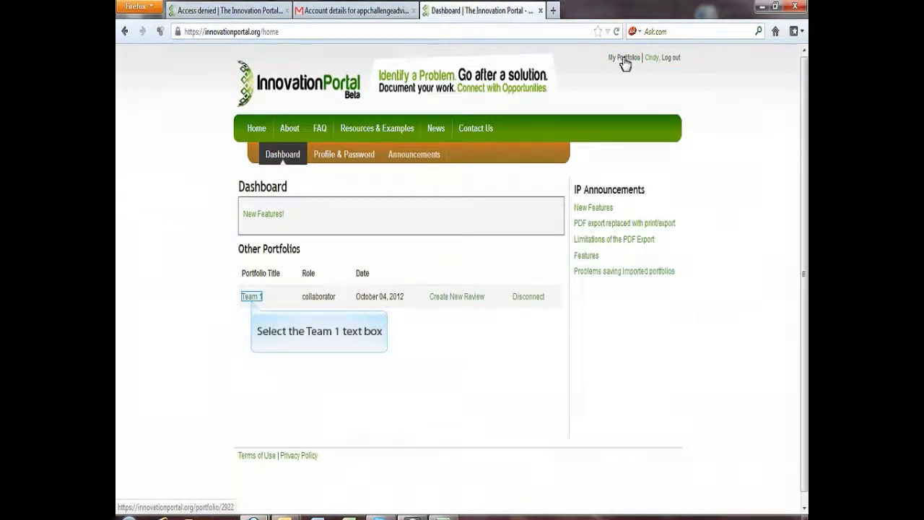
{"action": "left_click", "coordinate": [252, 297]}
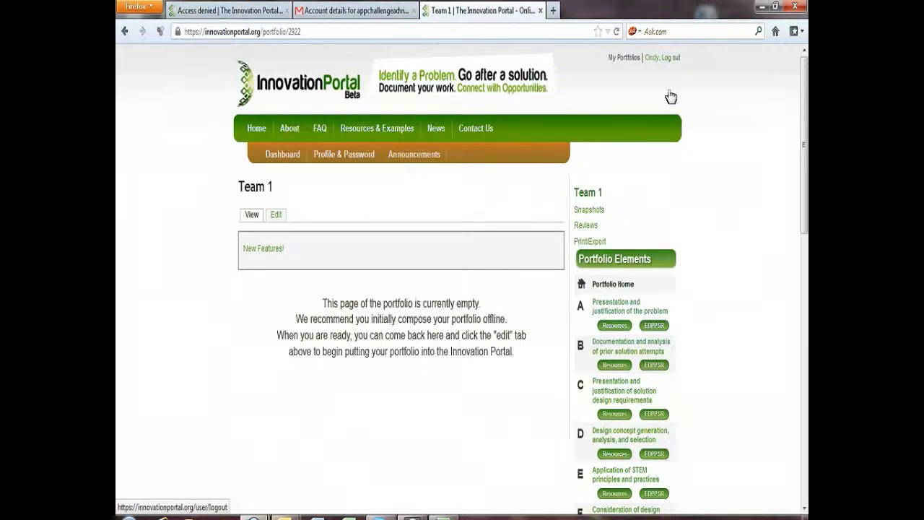
{"action": "left_click", "coordinate": [669, 58]}
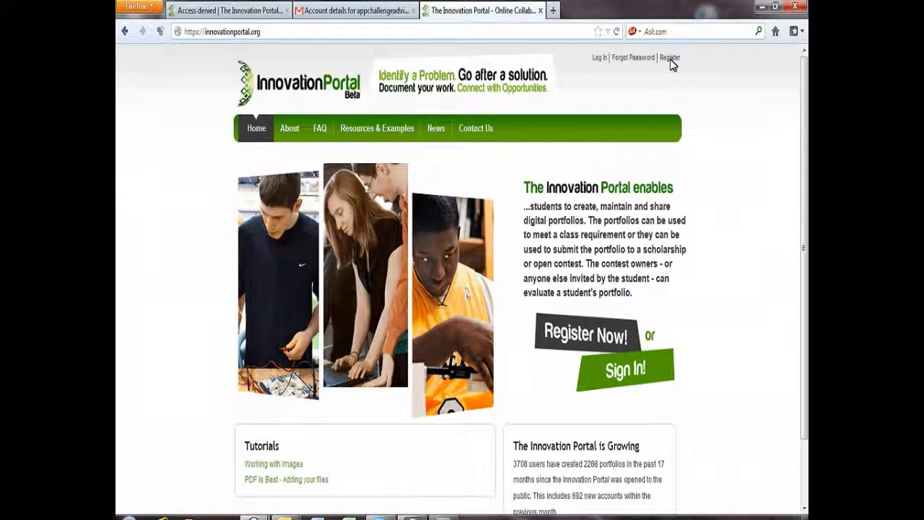